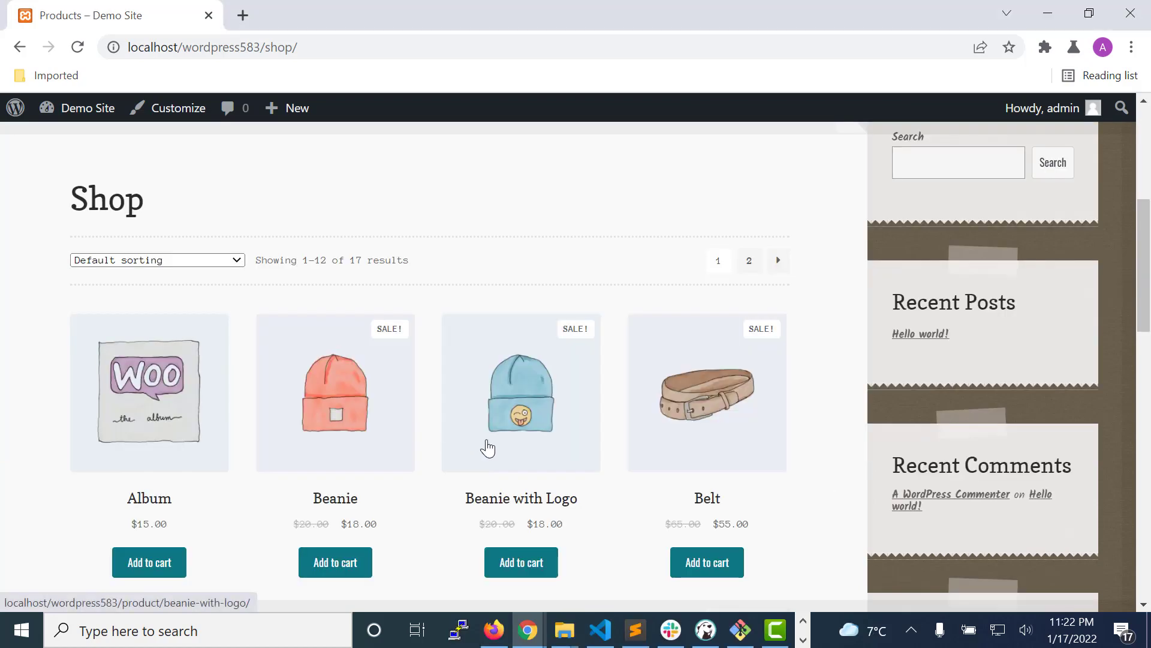
pyautogui.scroll(-2, 615, 492)
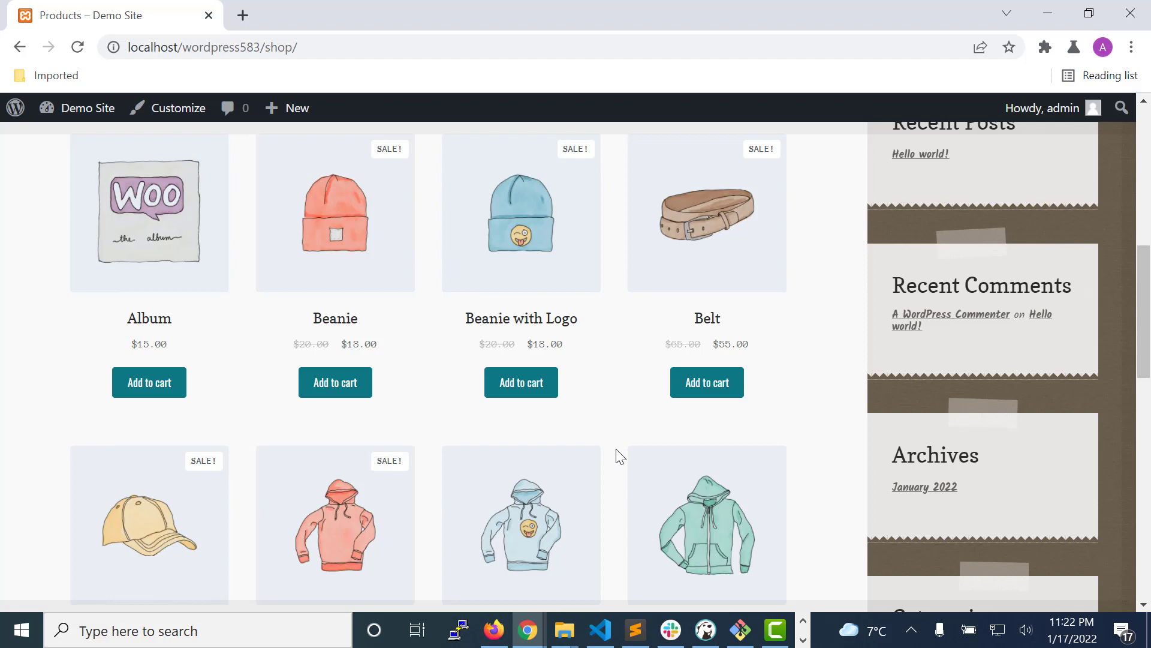
pyautogui.scroll(2, 616, 456)
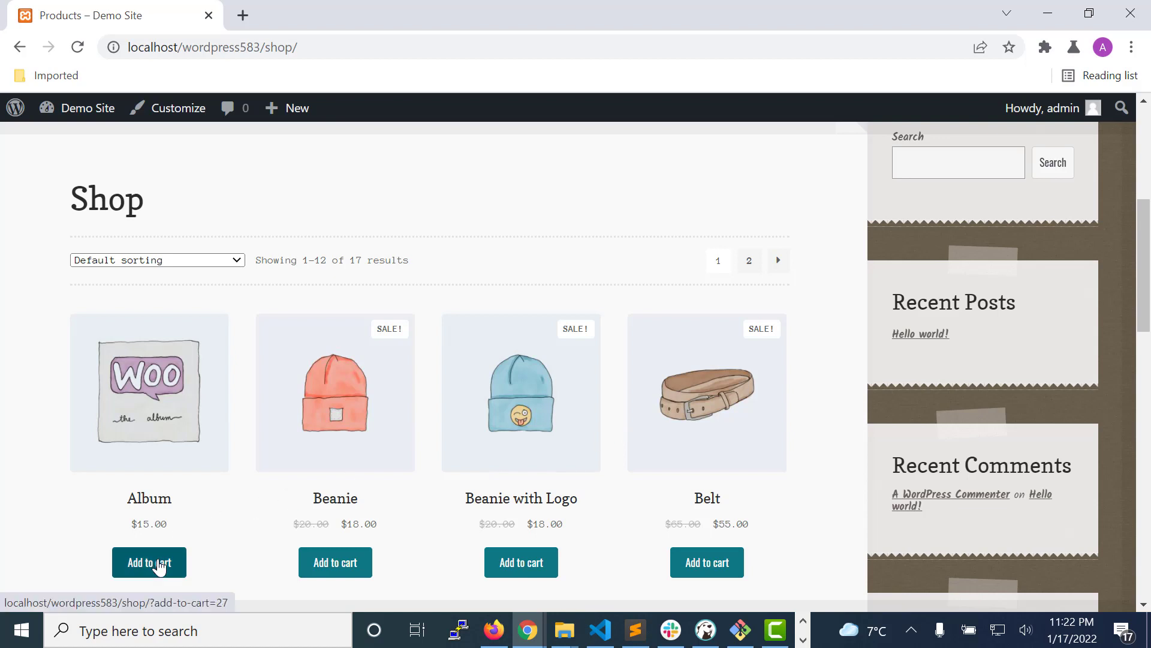
# - Add the Album and Beanie to the cart, review the $33.00 total, and proceed to checkout
pyautogui.click(157, 566)
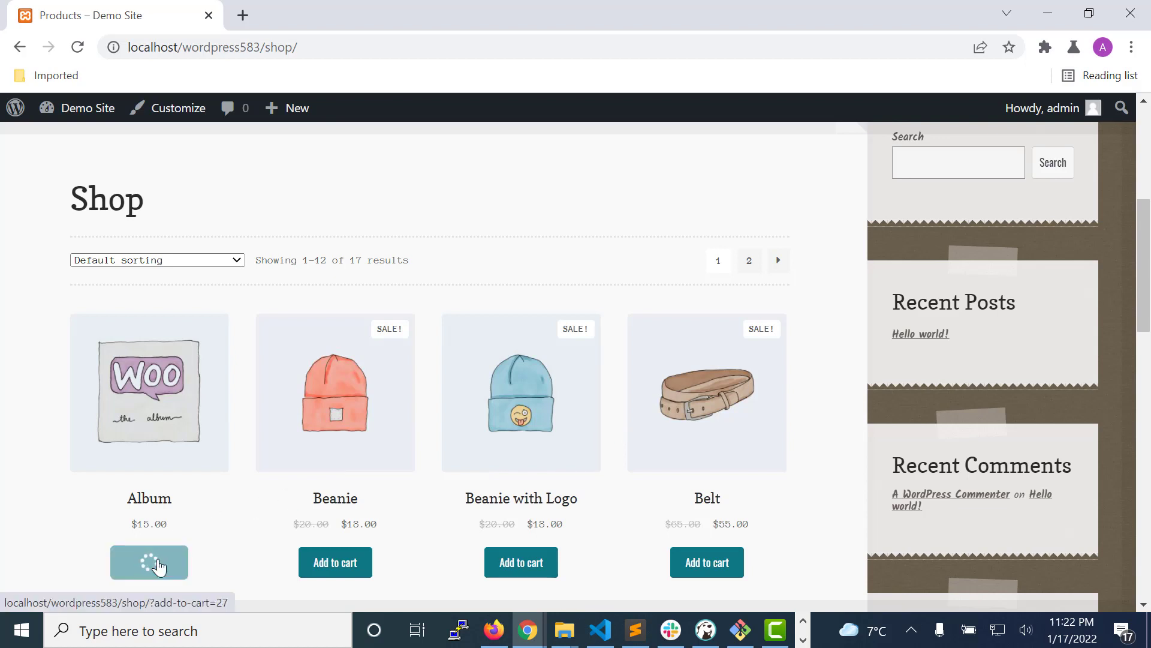
pyautogui.click(339, 567)
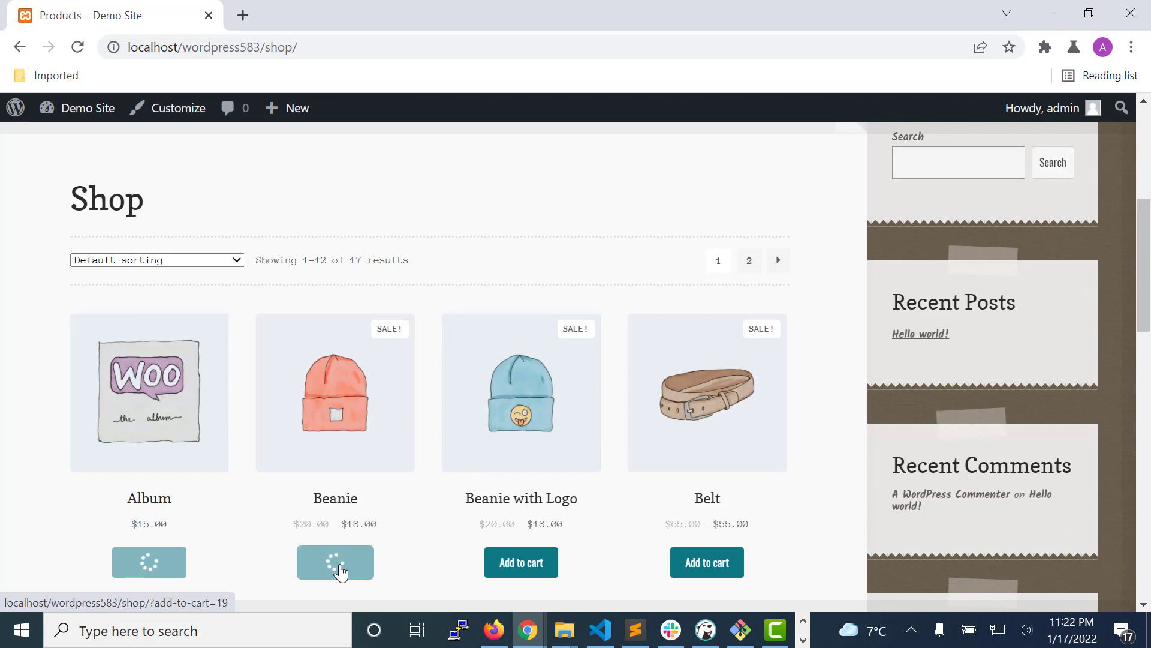
pyautogui.click(364, 565)
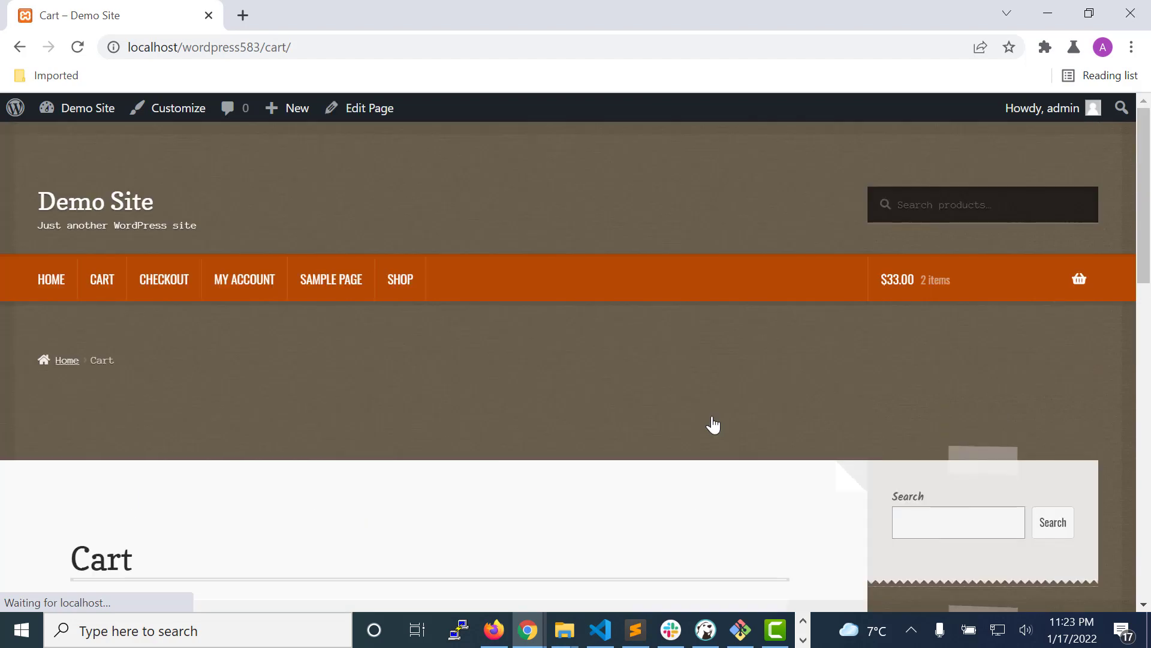
pyautogui.scroll(-3, 800, 420)
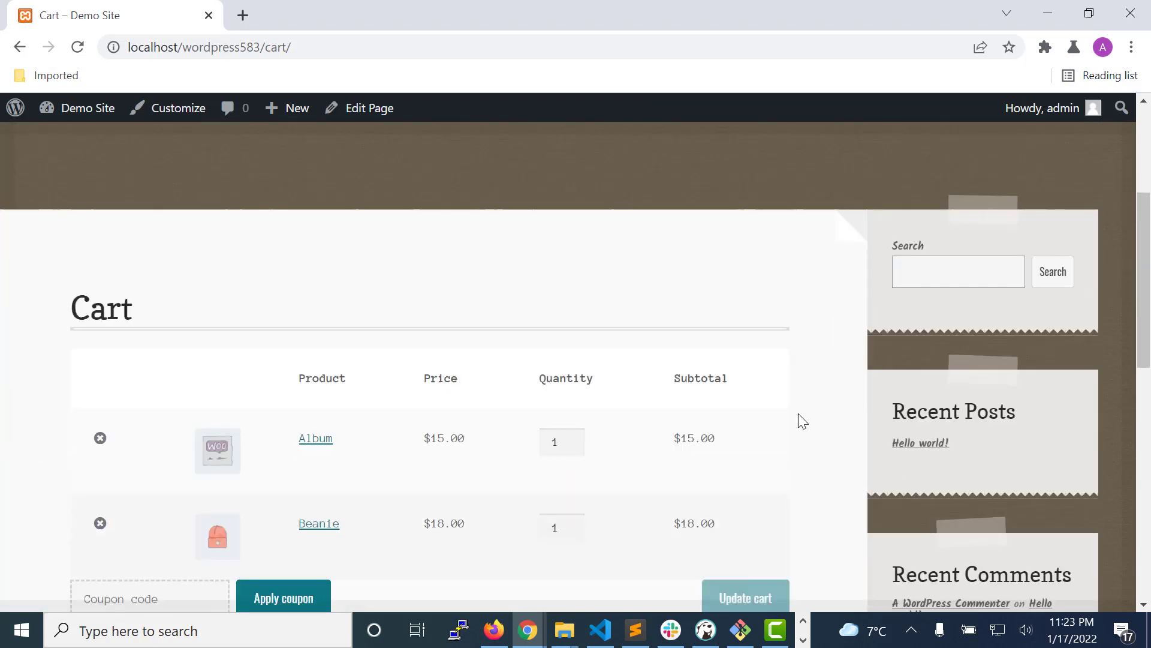
pyautogui.scroll(-2, 724, 443)
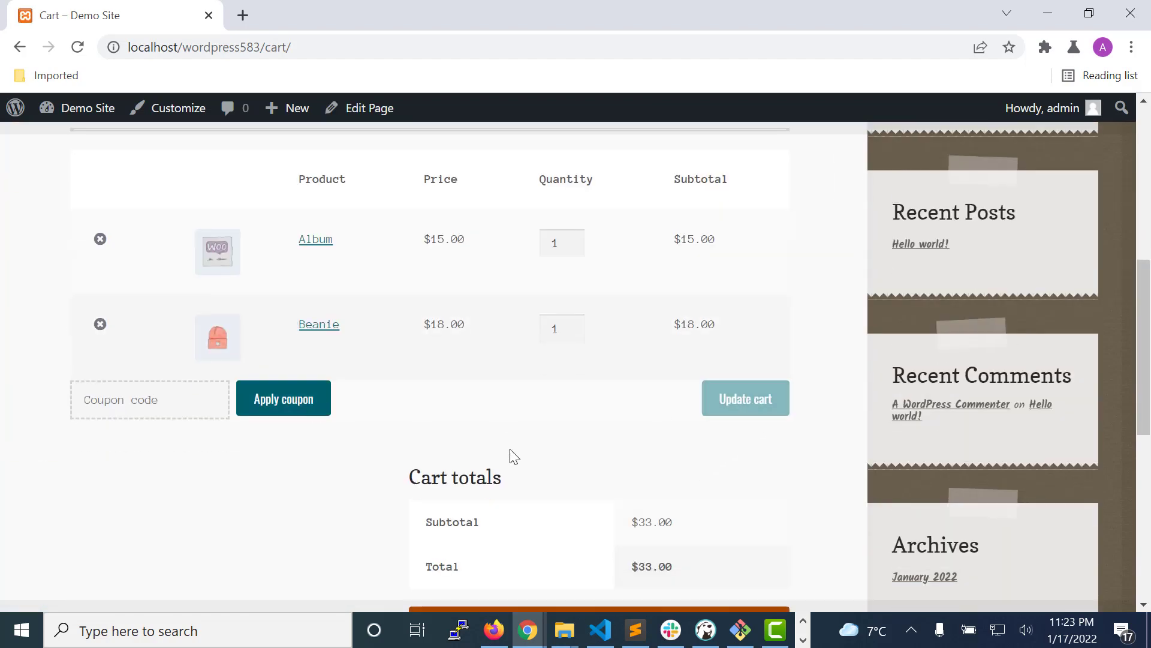
pyautogui.scroll(-3, 604, 485)
pyautogui.click(601, 371)
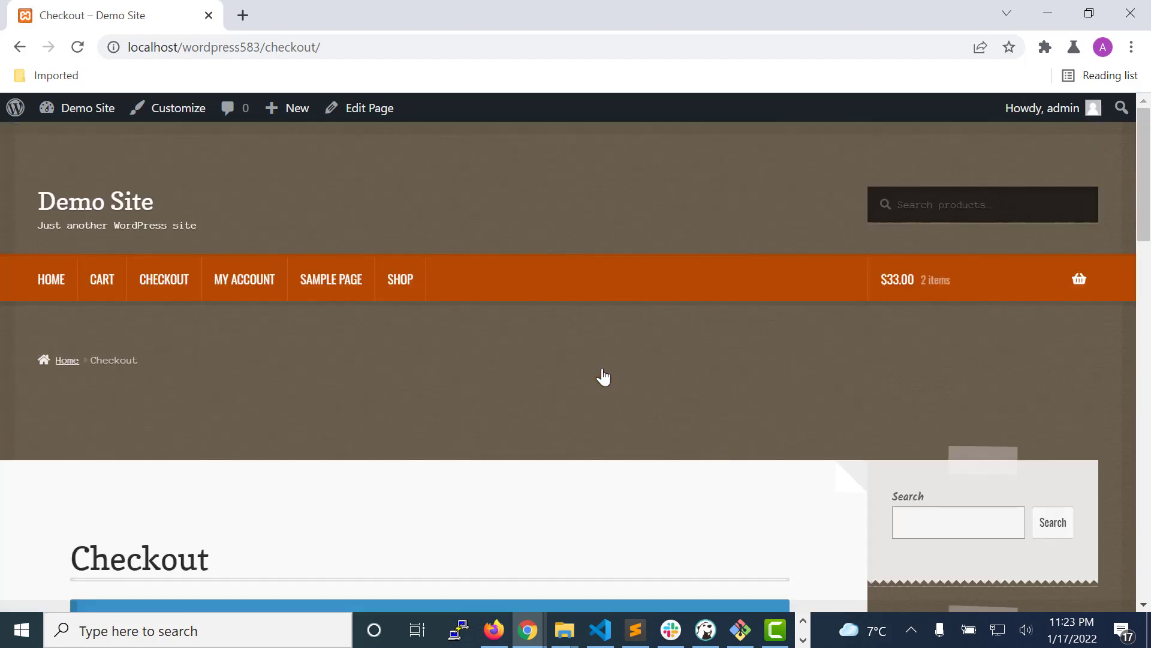
pyautogui.scroll(-5, 603, 376)
pyautogui.scroll(-1, 601, 375)
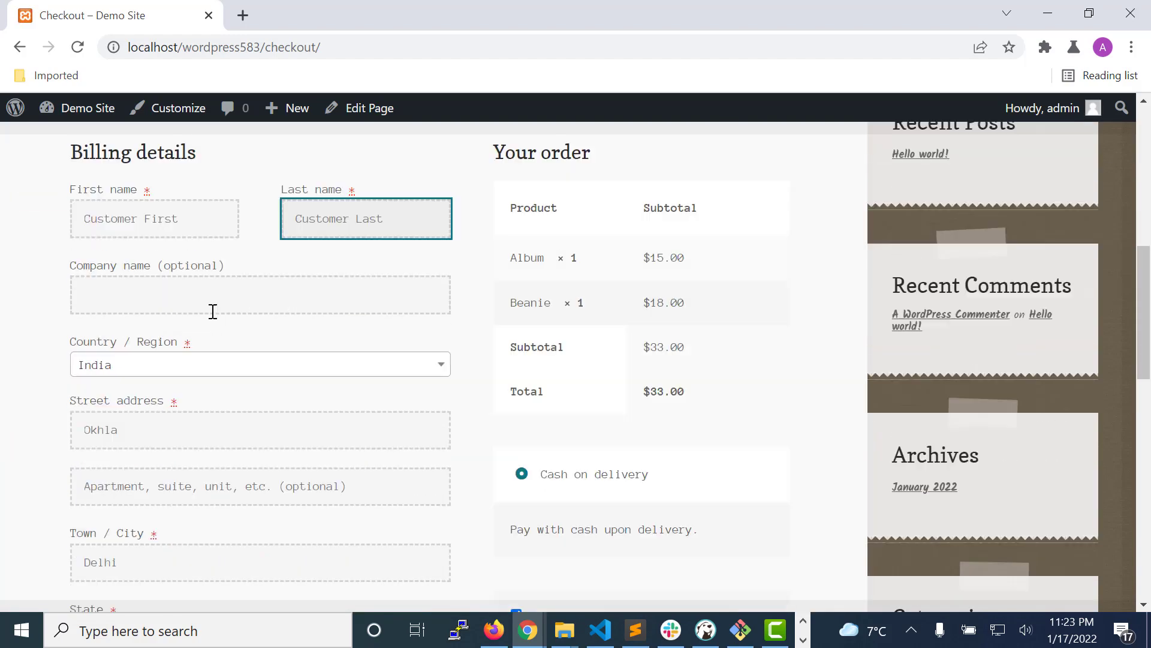
pyautogui.scroll(1, 241, 415)
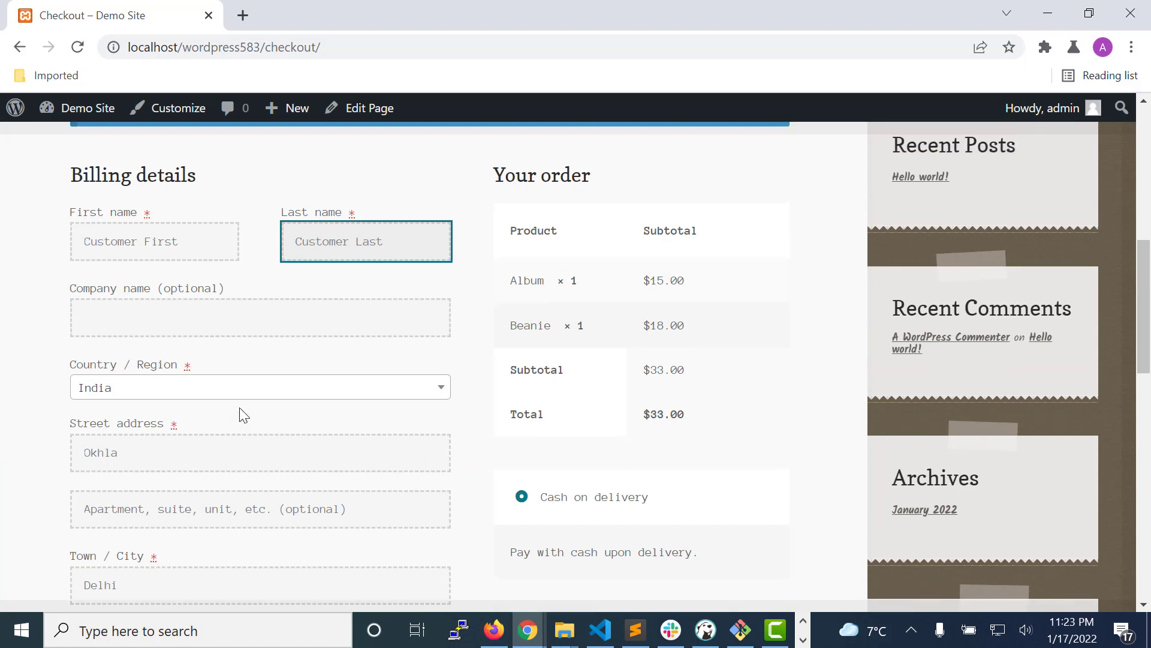
# - Check the billing name fields and place the $33.00 cash-on-delivery order
pyautogui.click(198, 308)
pyautogui.click(398, 312)
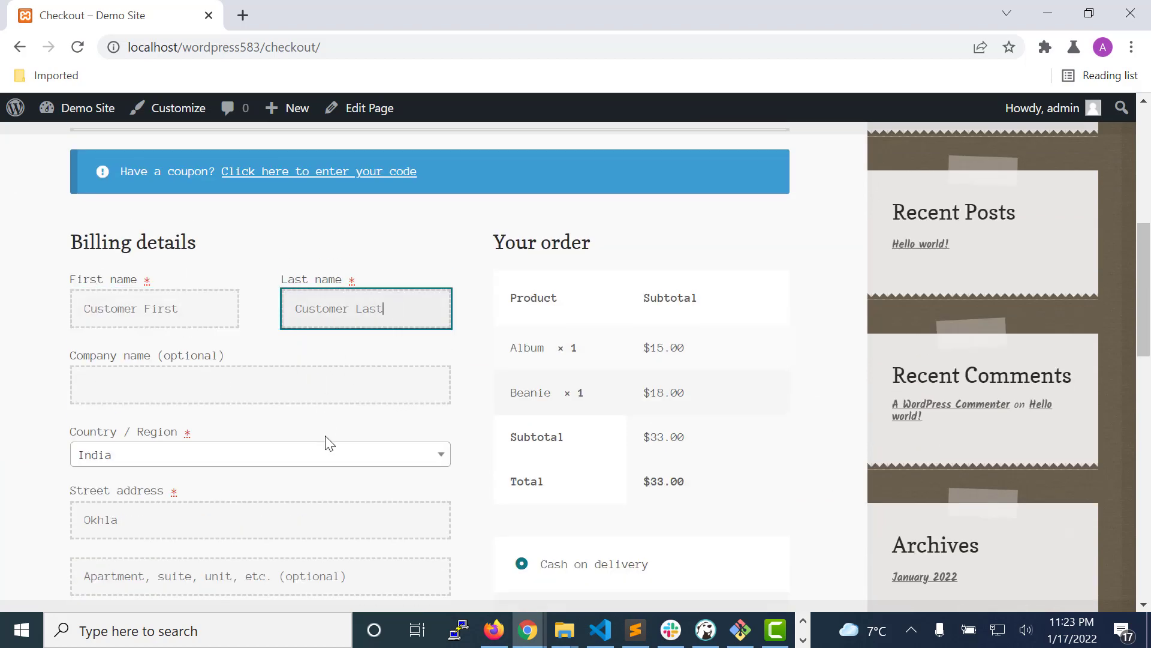
pyautogui.scroll(-1, 328, 442)
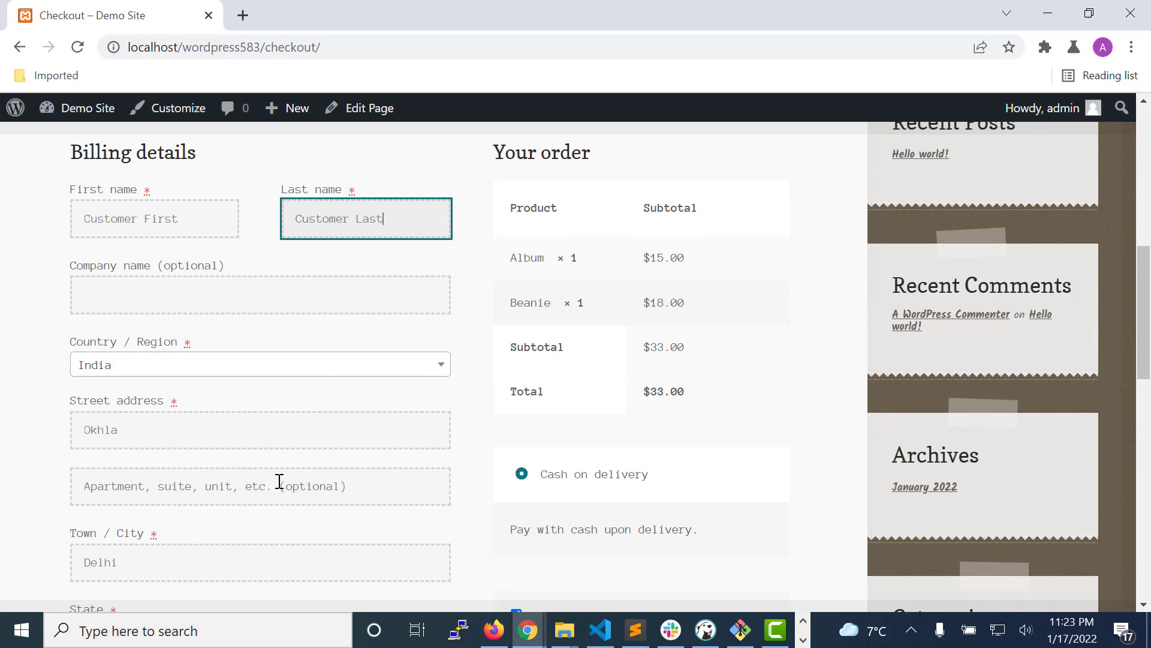
pyautogui.scroll(-1, 280, 482)
pyautogui.scroll(-4, 270, 483)
pyautogui.scroll(-2, 282, 495)
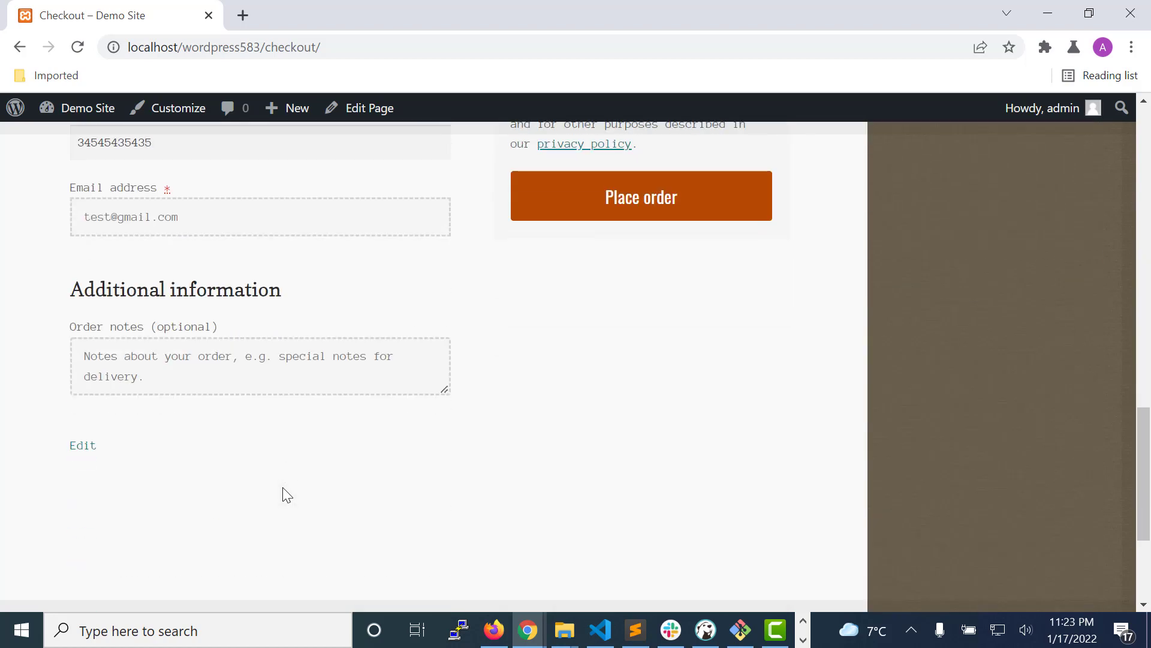
pyautogui.scroll(3, 283, 494)
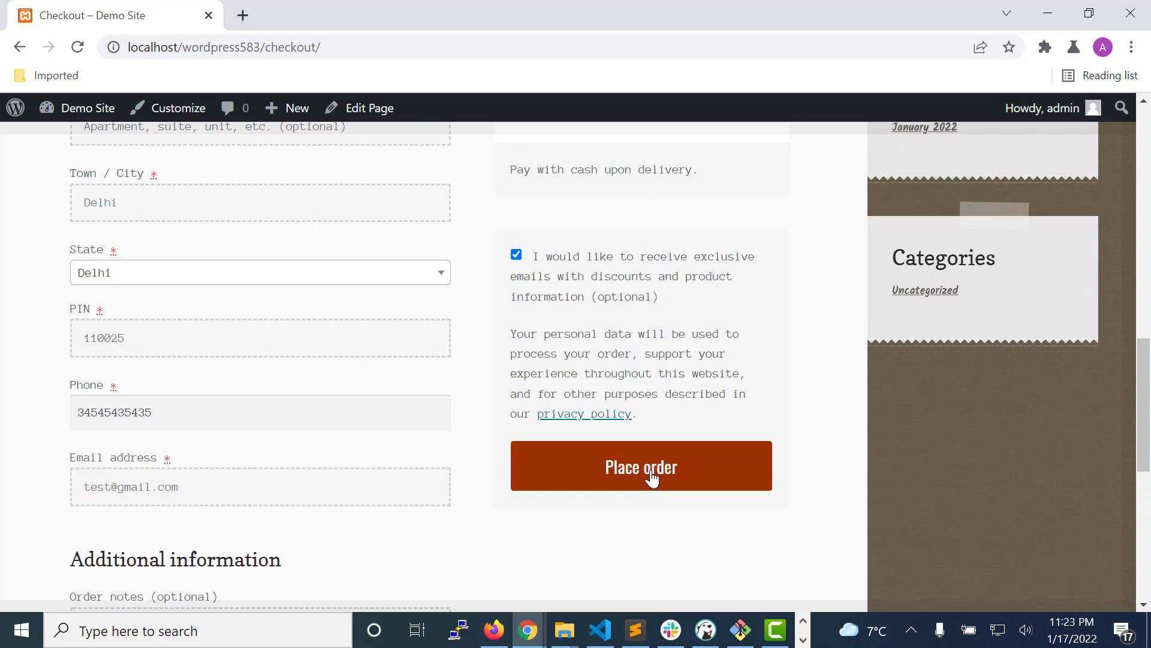
pyautogui.click(651, 478)
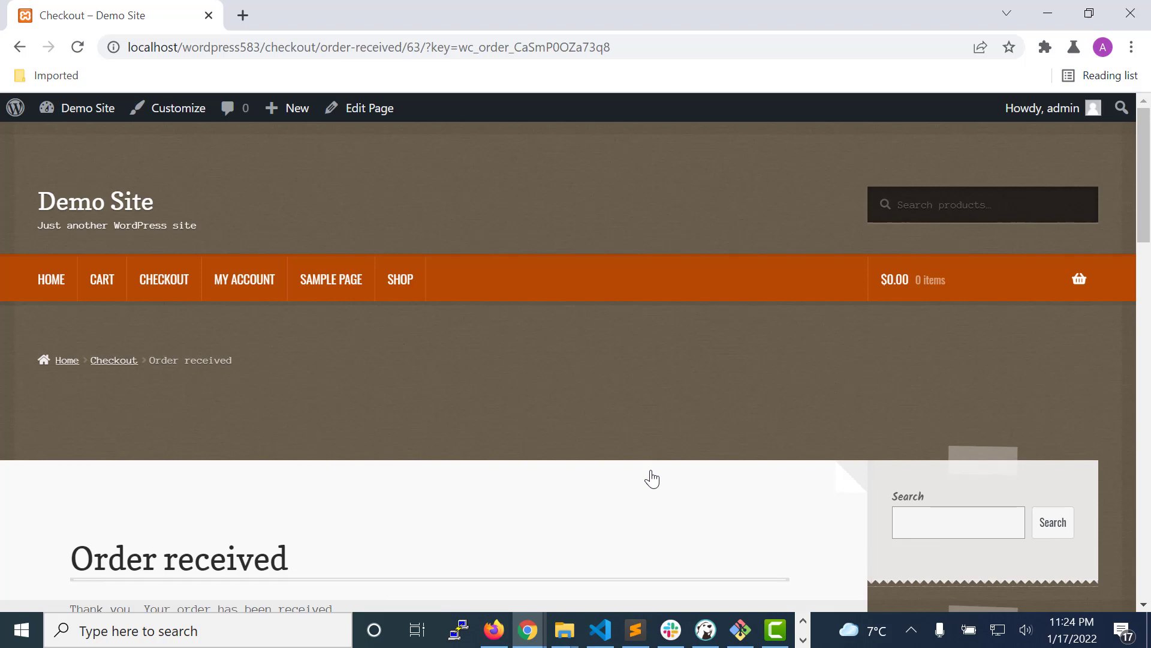
pyautogui.scroll(-3, 653, 478)
pyautogui.scroll(-1, 643, 468)
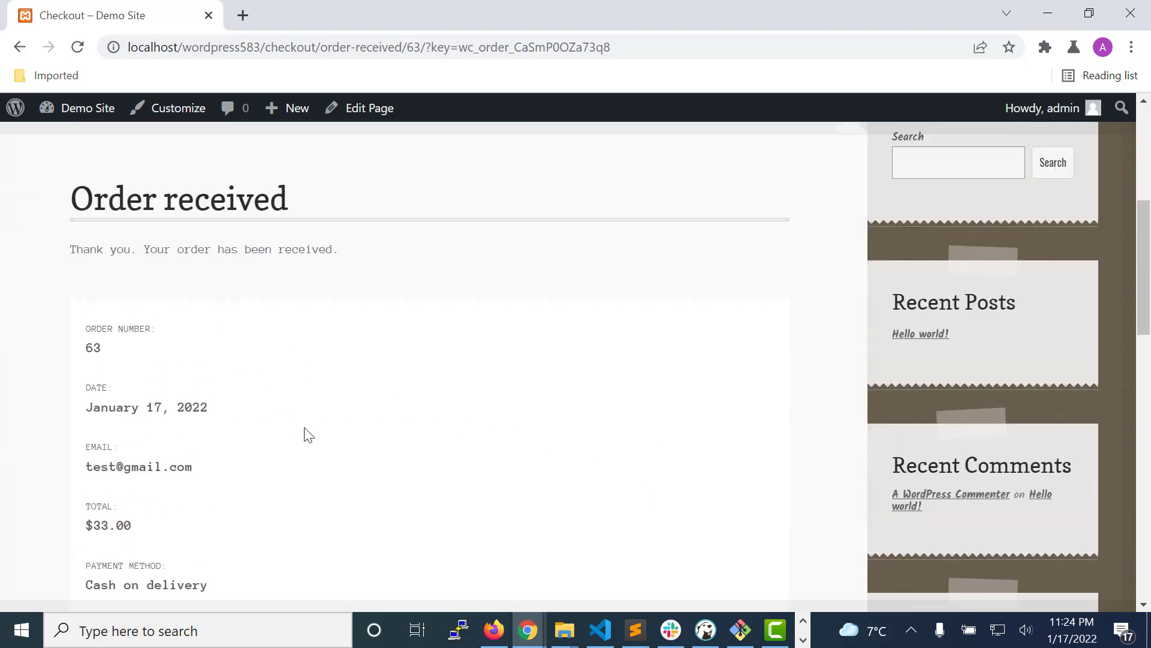
pyautogui.scroll(-3, 304, 434)
pyautogui.scroll(-2, 305, 434)
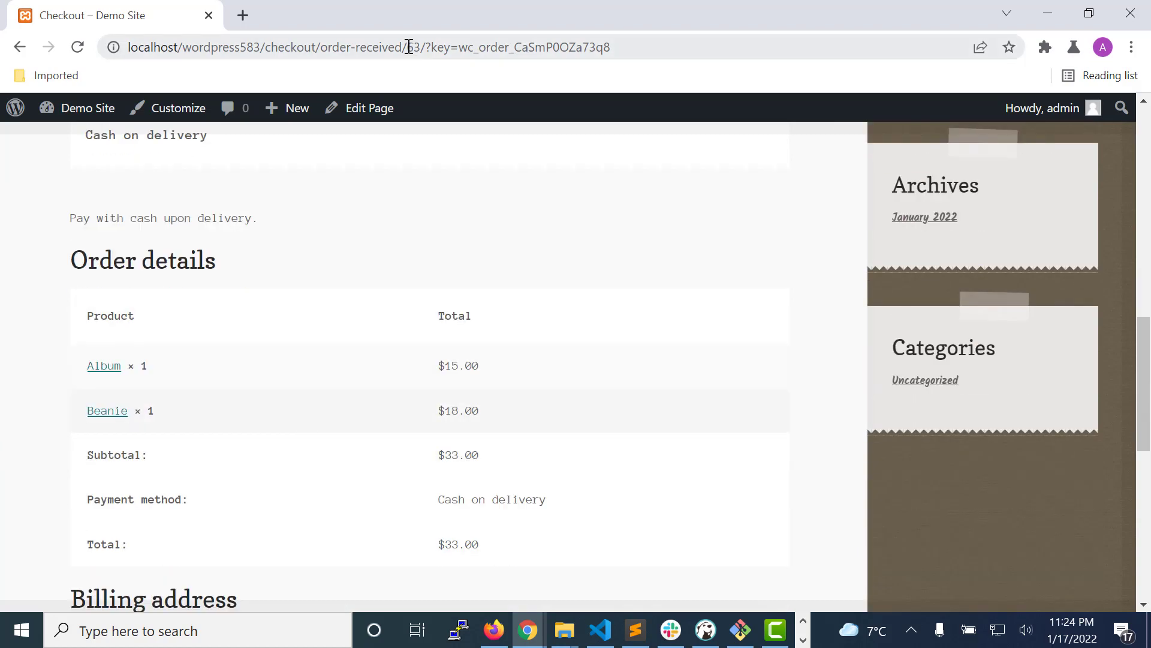
pyautogui.doubleClick(416, 48)
pyautogui.click(365, 241)
pyautogui.scroll(2, 379, 372)
pyautogui.scroll(2, 454, 376)
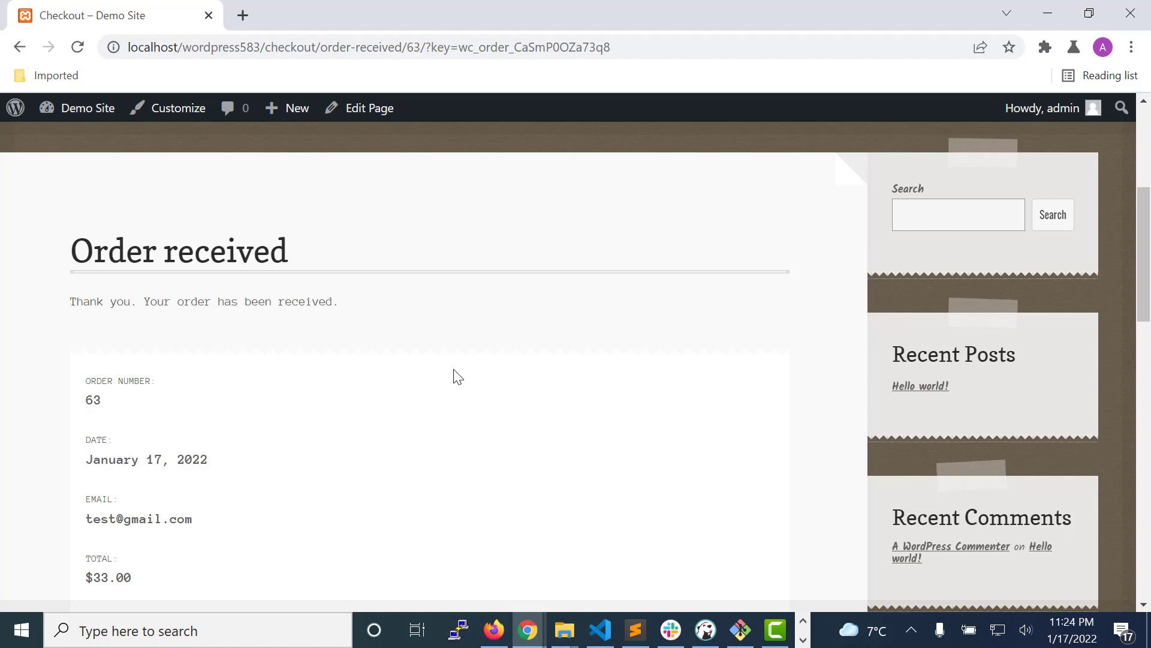
pyautogui.scroll(-2, 454, 377)
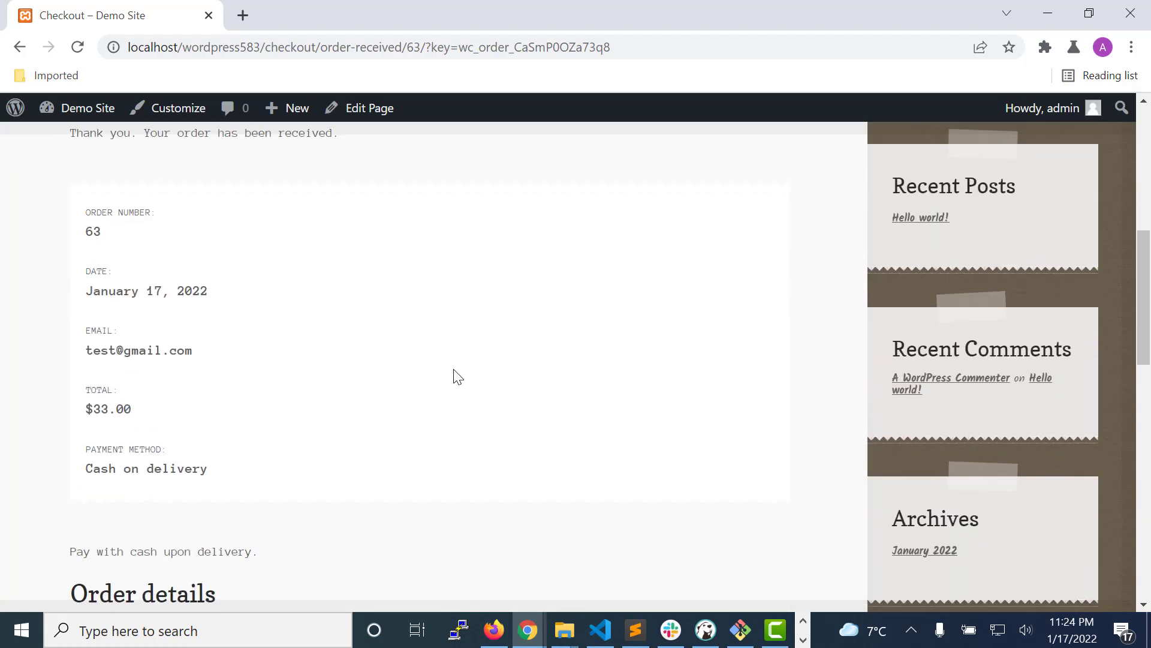
pyautogui.scroll(-1, 454, 376)
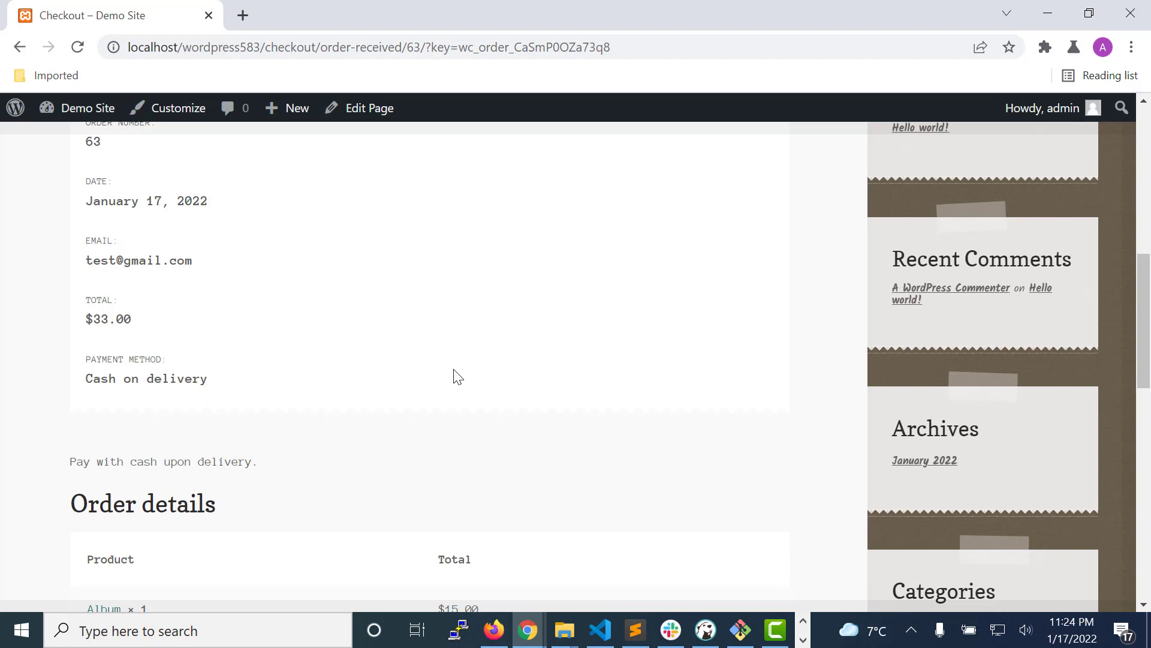
pyautogui.hotkey('alt', 'Tab')
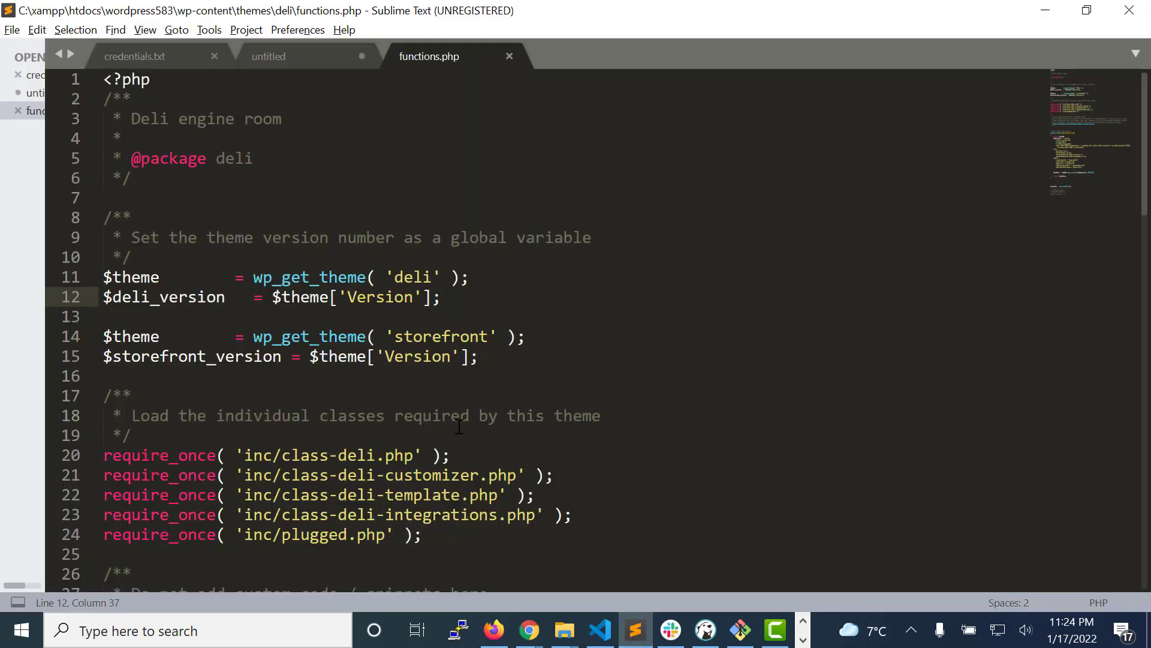
pyautogui.scroll(-3, 529, 426)
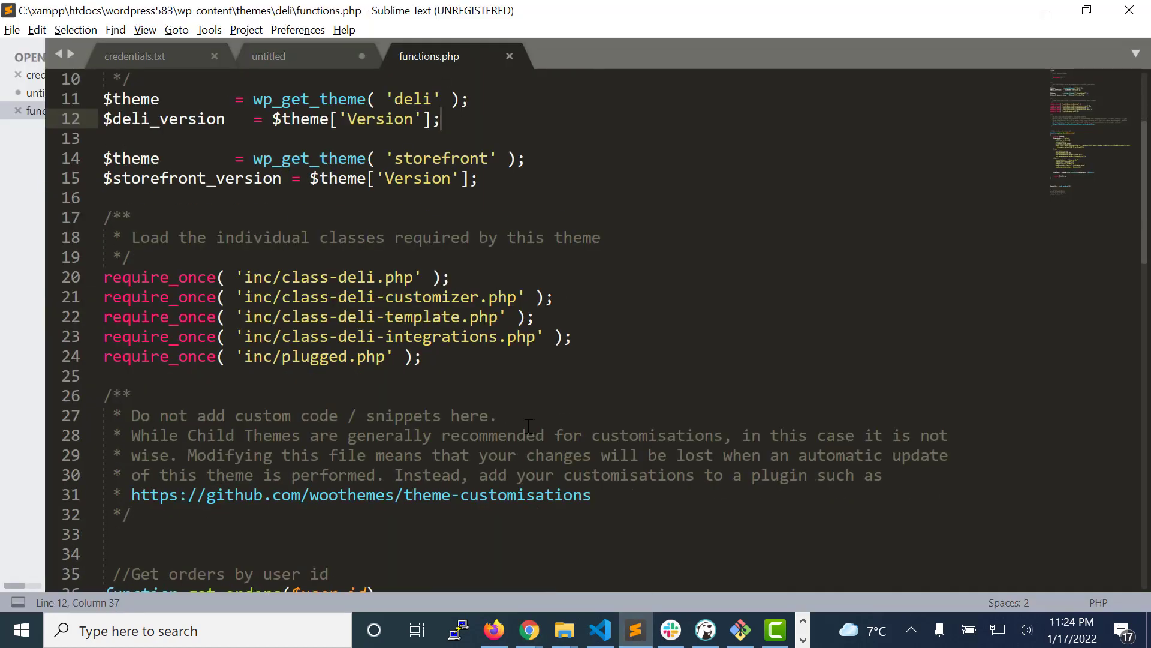
pyautogui.scroll(-3, 528, 426)
pyautogui.scroll(-2, 529, 426)
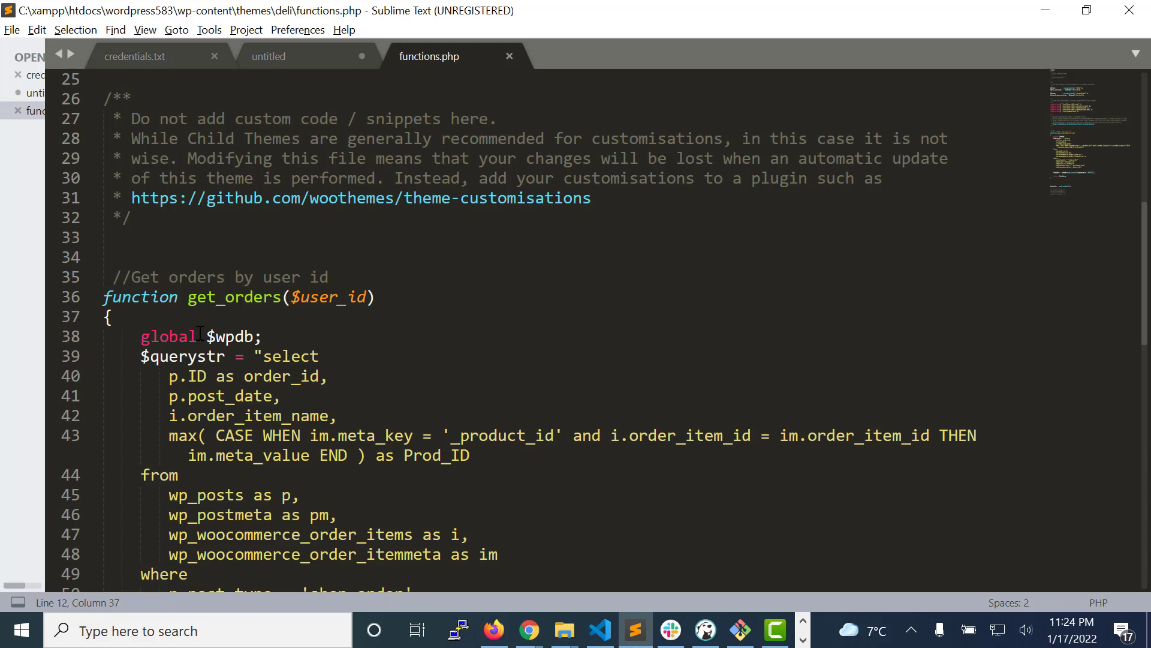
pyautogui.doubleClick(235, 300)
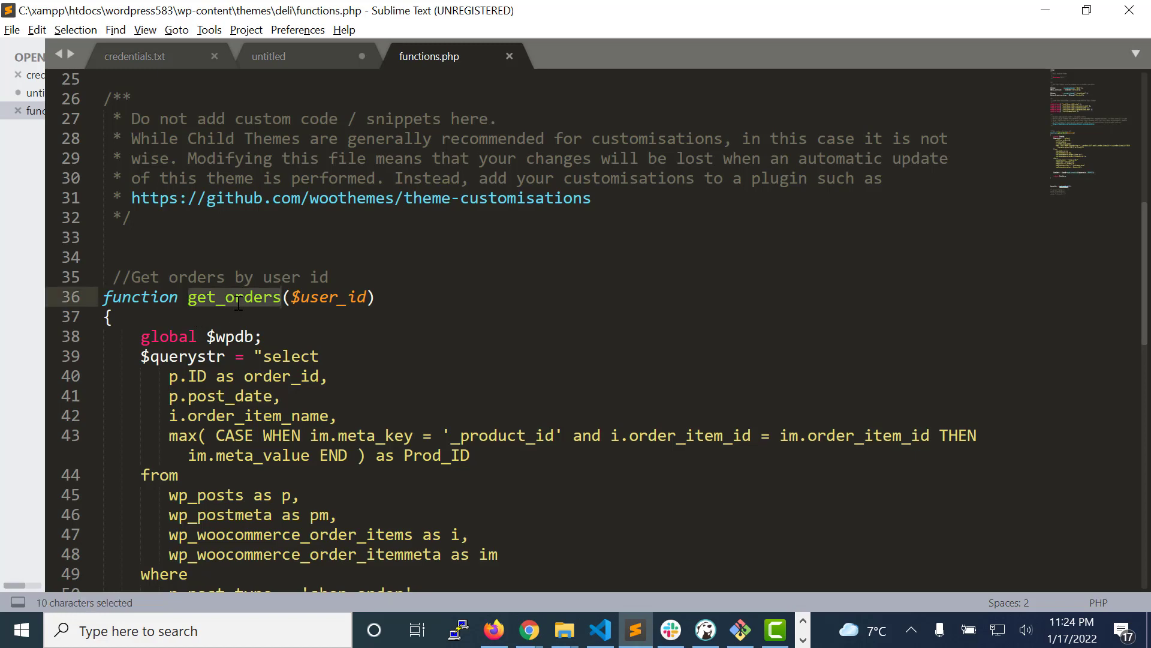
pyautogui.click(252, 337)
pyautogui.scroll(-2, 214, 393)
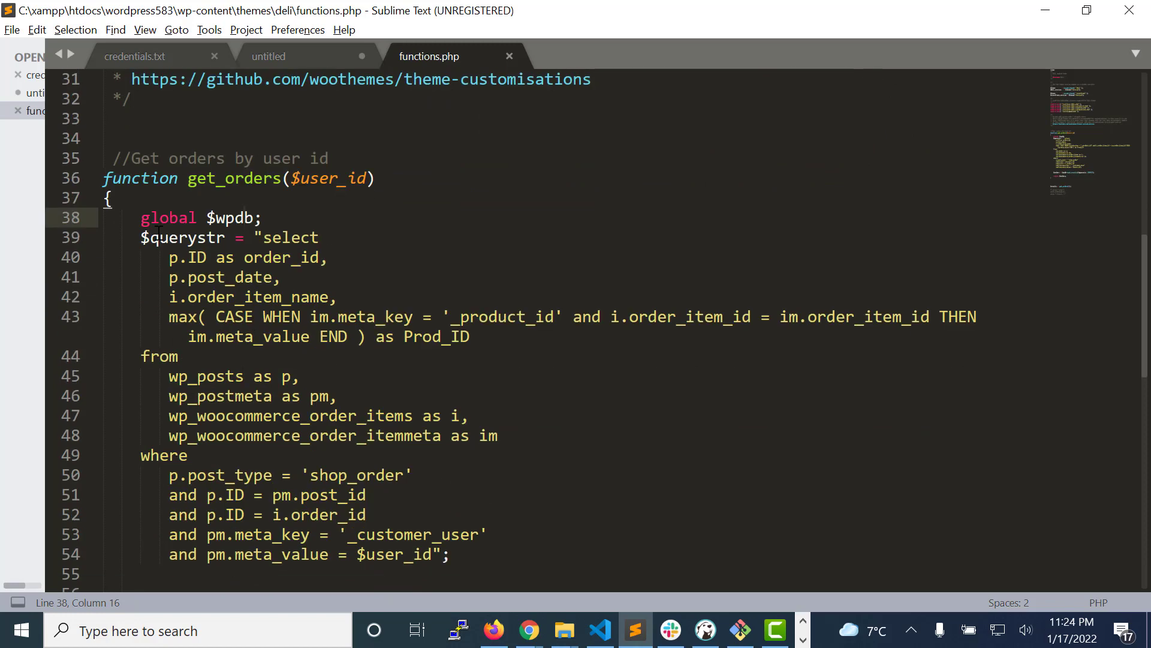
pyautogui.scroll(-3, 243, 365)
pyautogui.scroll(2, 345, 414)
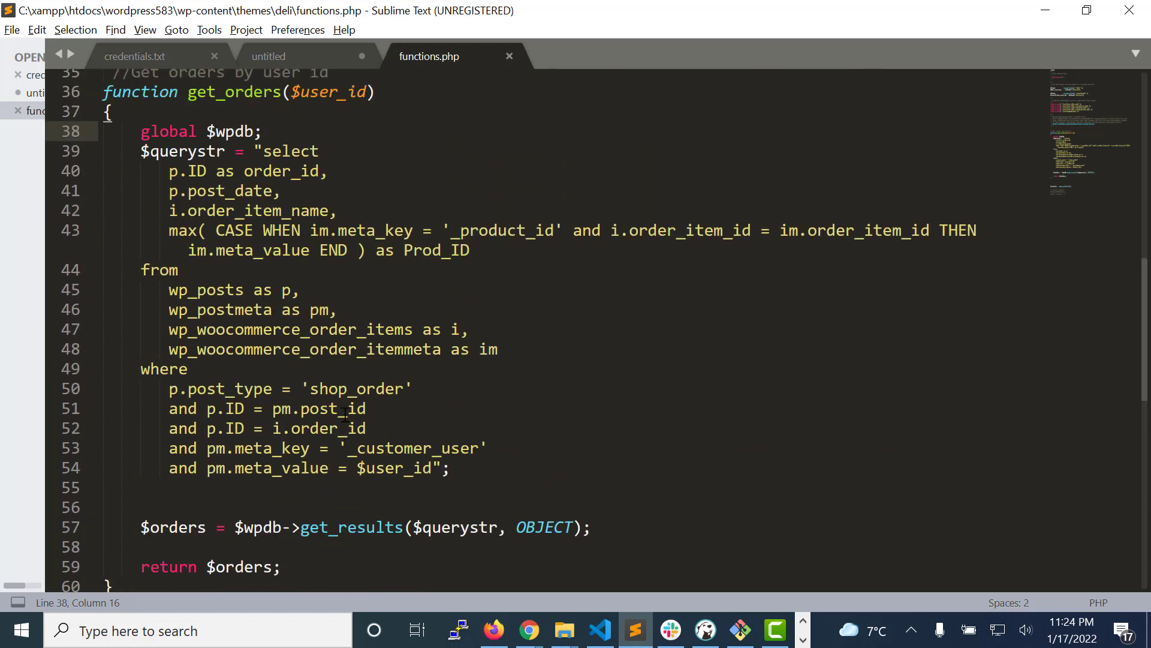
pyautogui.scroll(1, 345, 415)
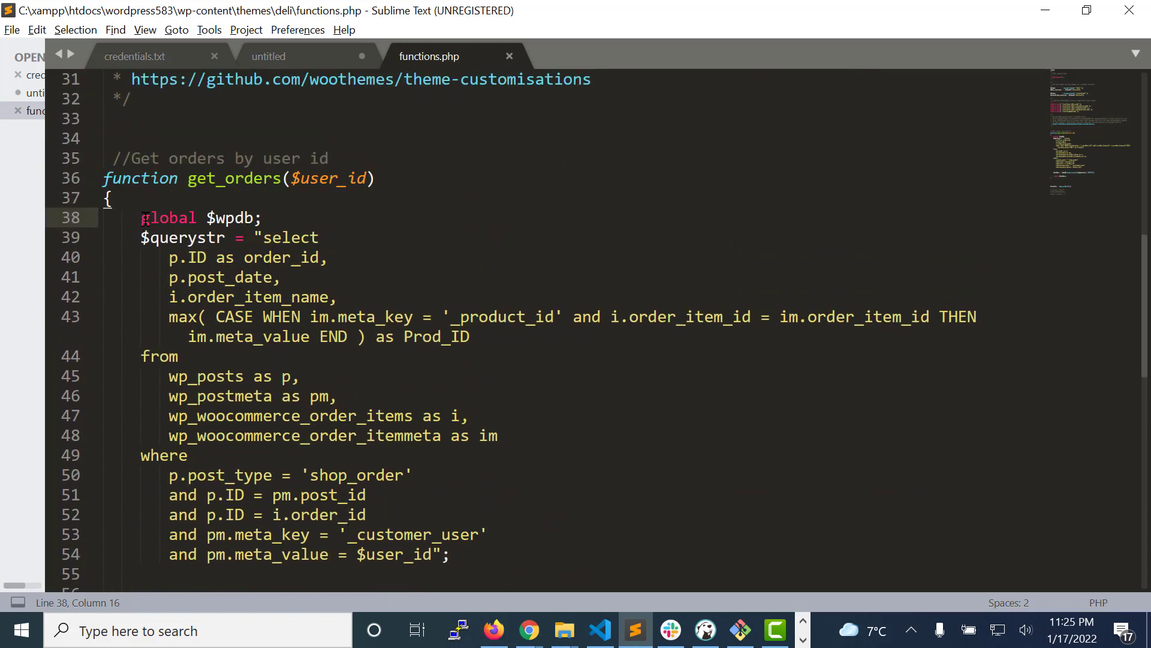
pyautogui.scroll(2, 332, 344)
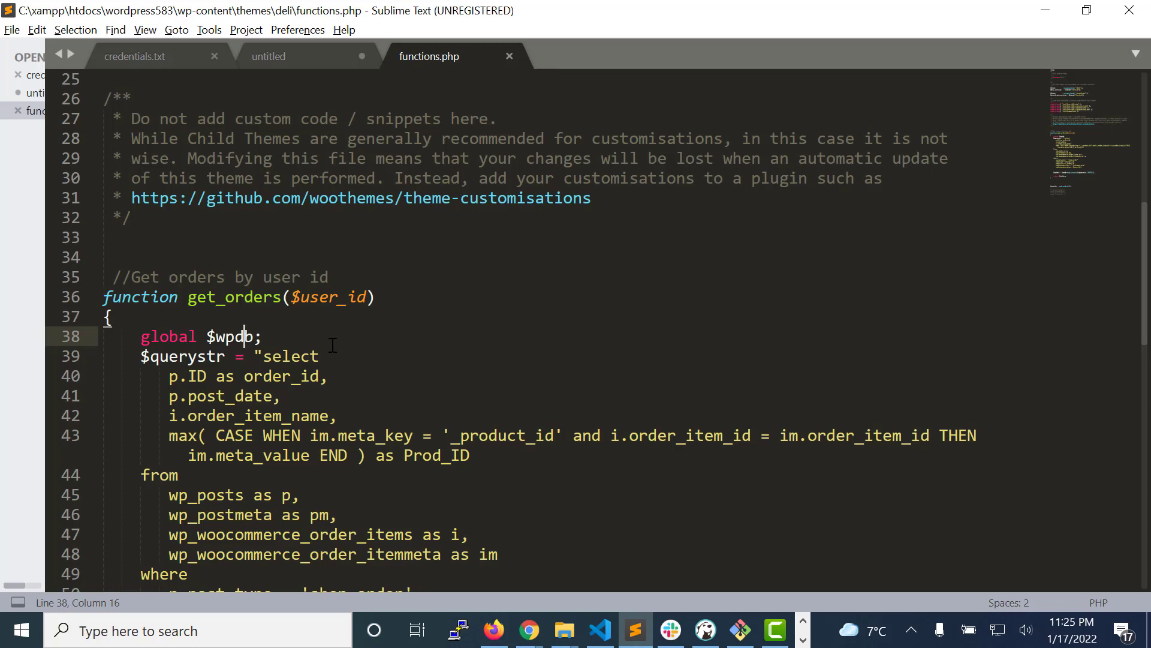
pyautogui.doubleClick(240, 299)
pyautogui.click(252, 318)
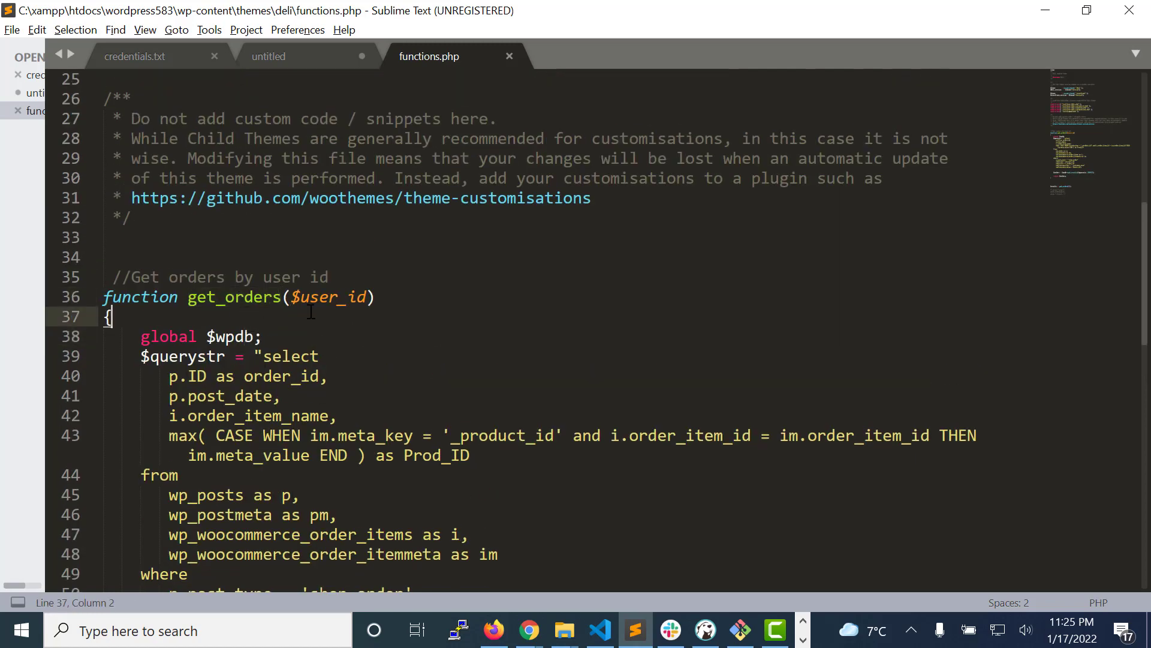
pyautogui.doubleClick(320, 299)
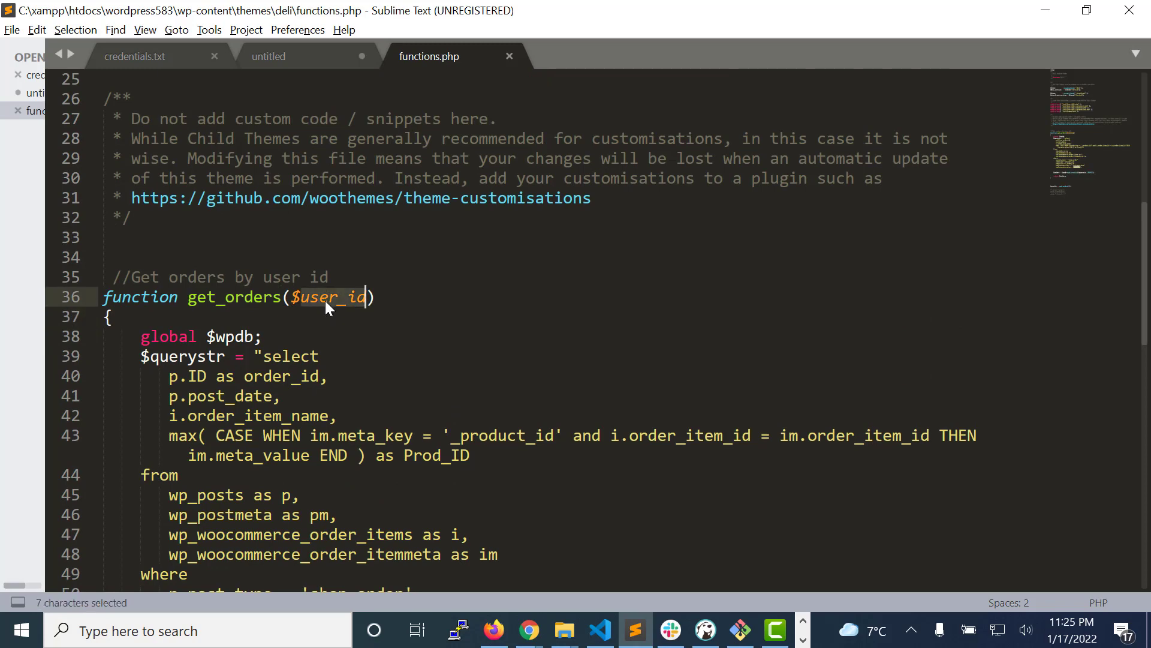
pyautogui.click(323, 334)
pyautogui.scroll(-3, 360, 378)
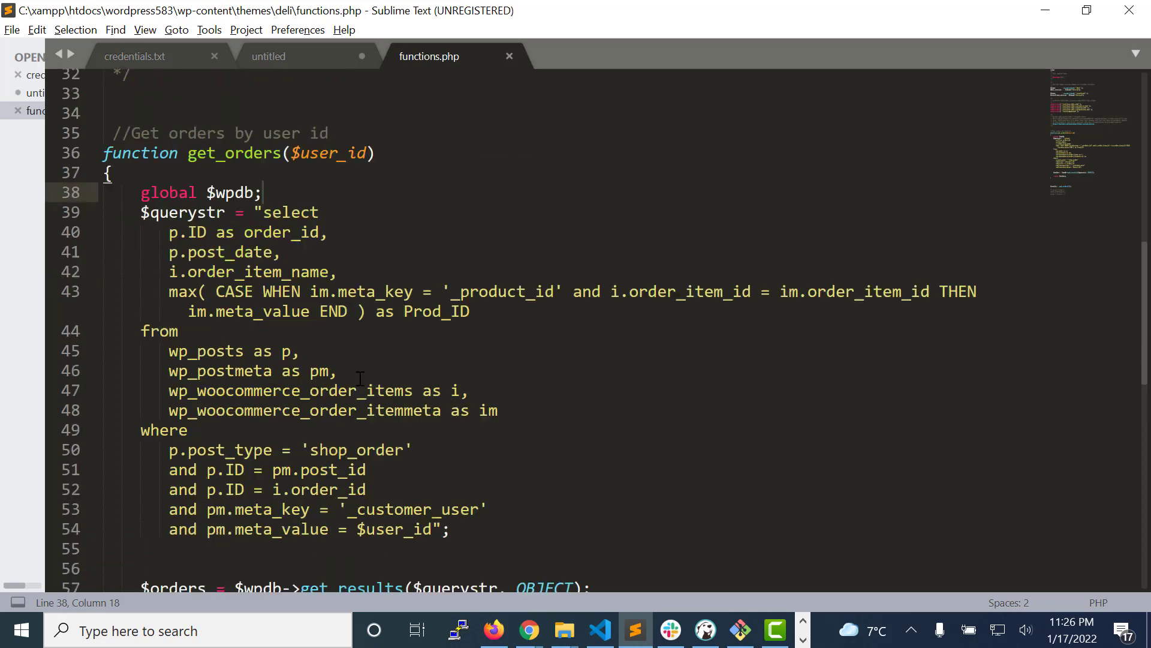
pyautogui.scroll(-1, 359, 377)
pyautogui.moveTo(140, 178)
pyautogui.mouseDown()
pyautogui.moveTo(213, 276)
pyautogui.moveTo(433, 474)
pyautogui.mouseUp()
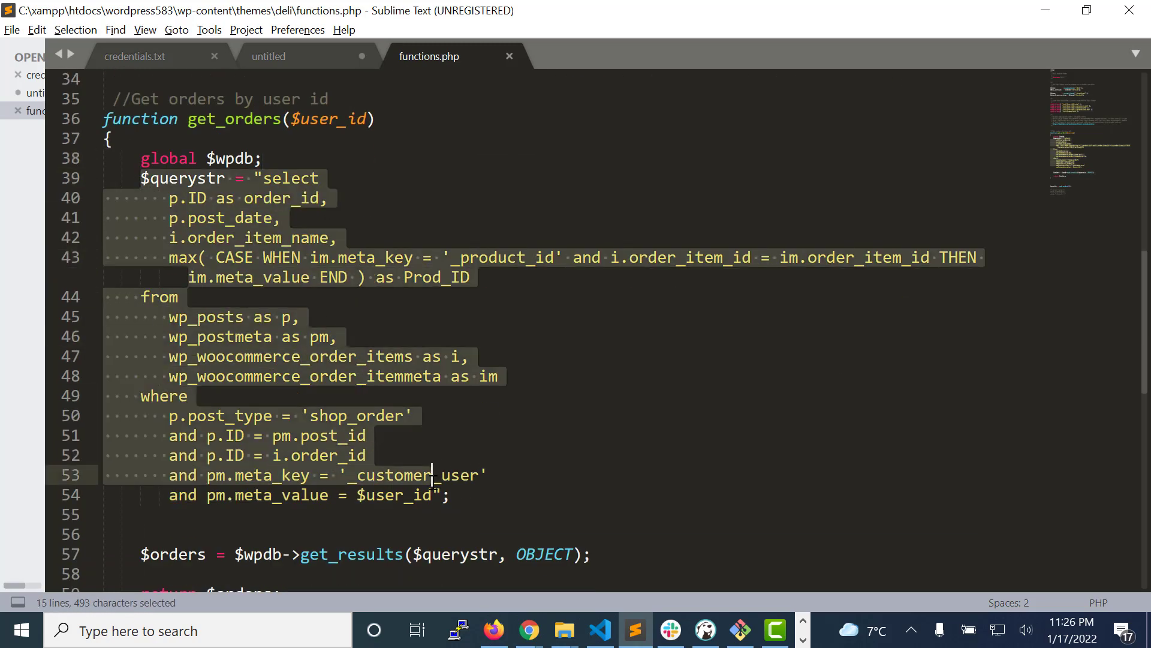
pyautogui.scroll(-5, 433, 486)
pyautogui.scroll(-1, 432, 485)
pyautogui.doubleClick(344, 316)
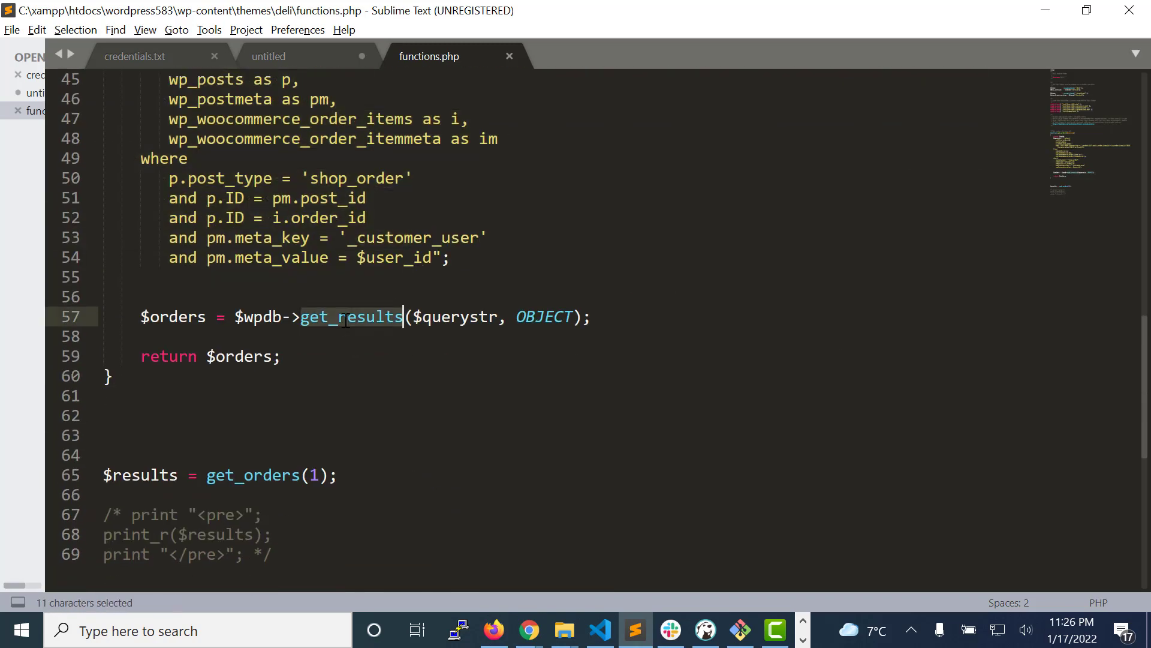
pyautogui.doubleClick(462, 317)
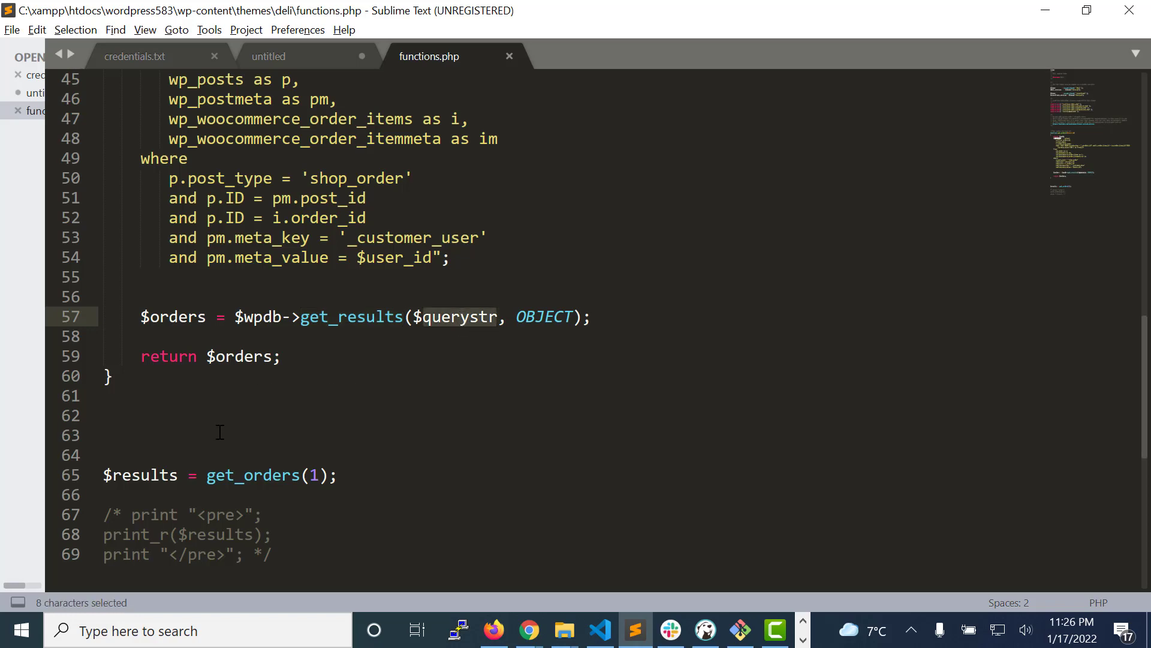
pyautogui.scroll(-2, 219, 433)
pyautogui.doubleClick(243, 238)
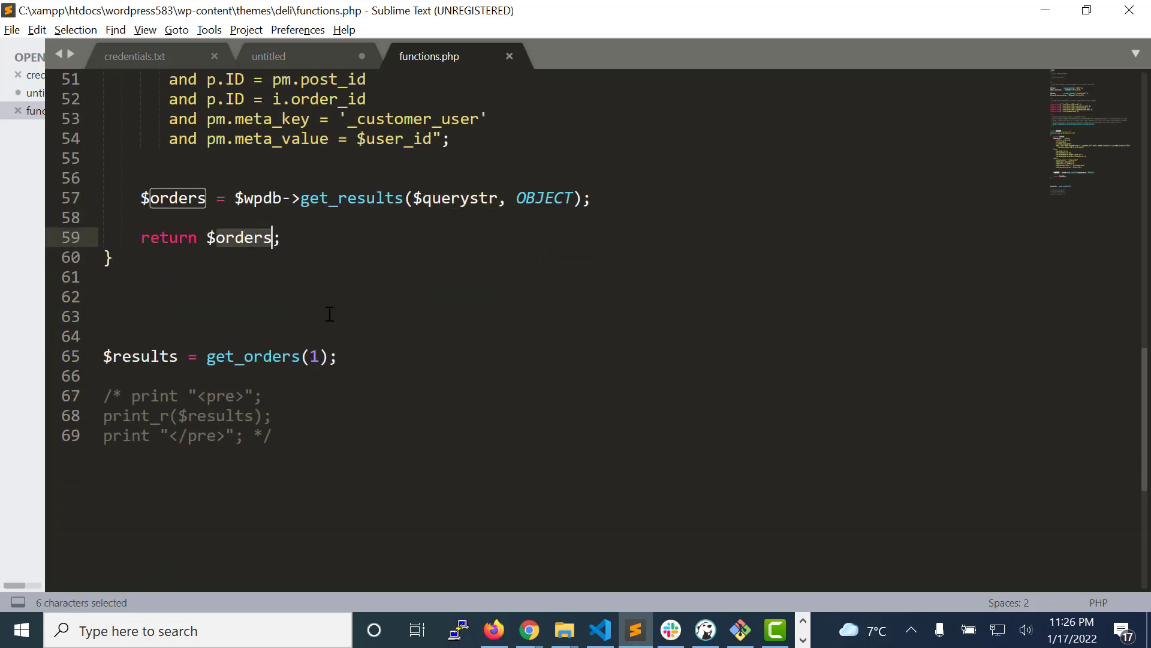
pyautogui.doubleClick(261, 358)
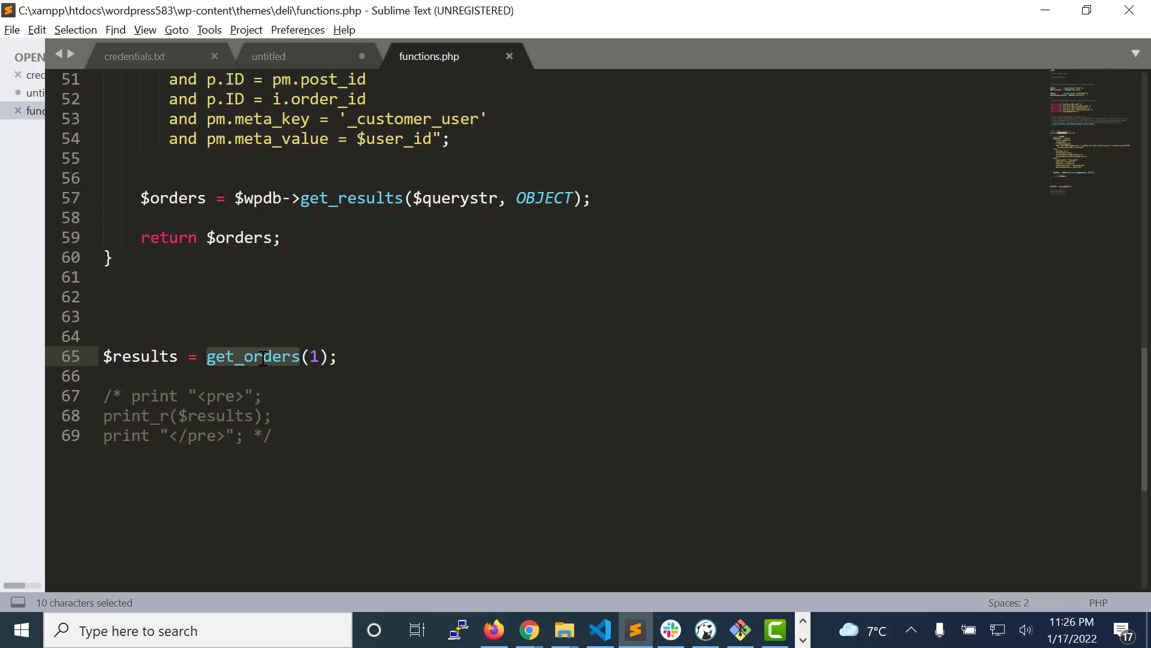
pyautogui.doubleClick(315, 357)
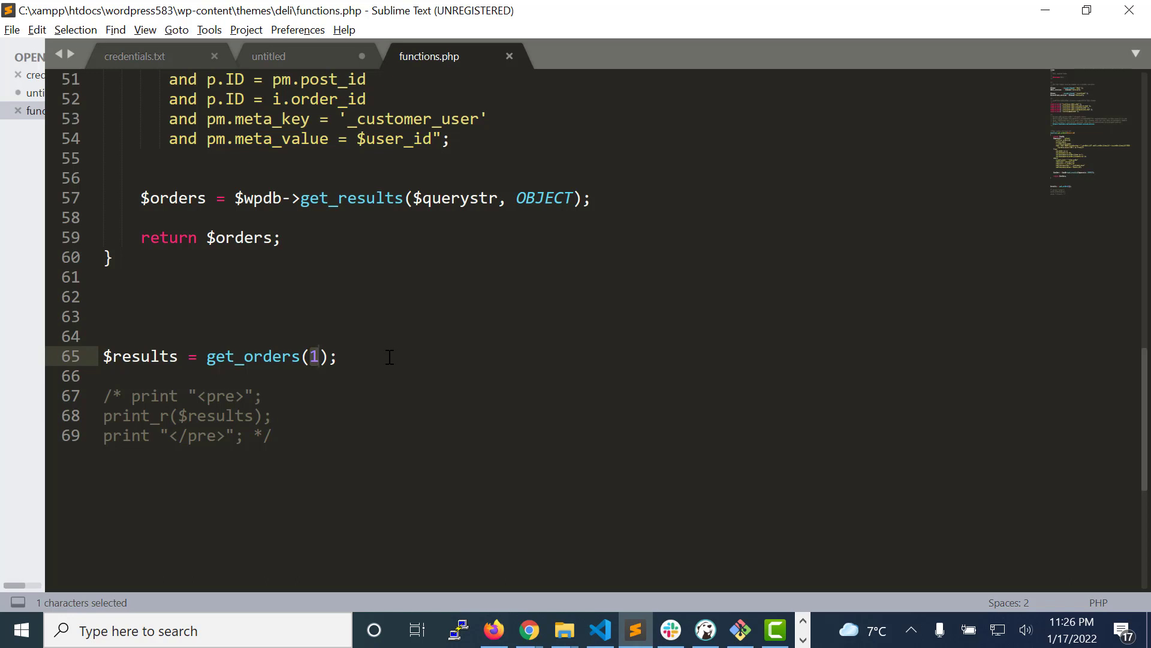
pyautogui.doubleClick(151, 364)
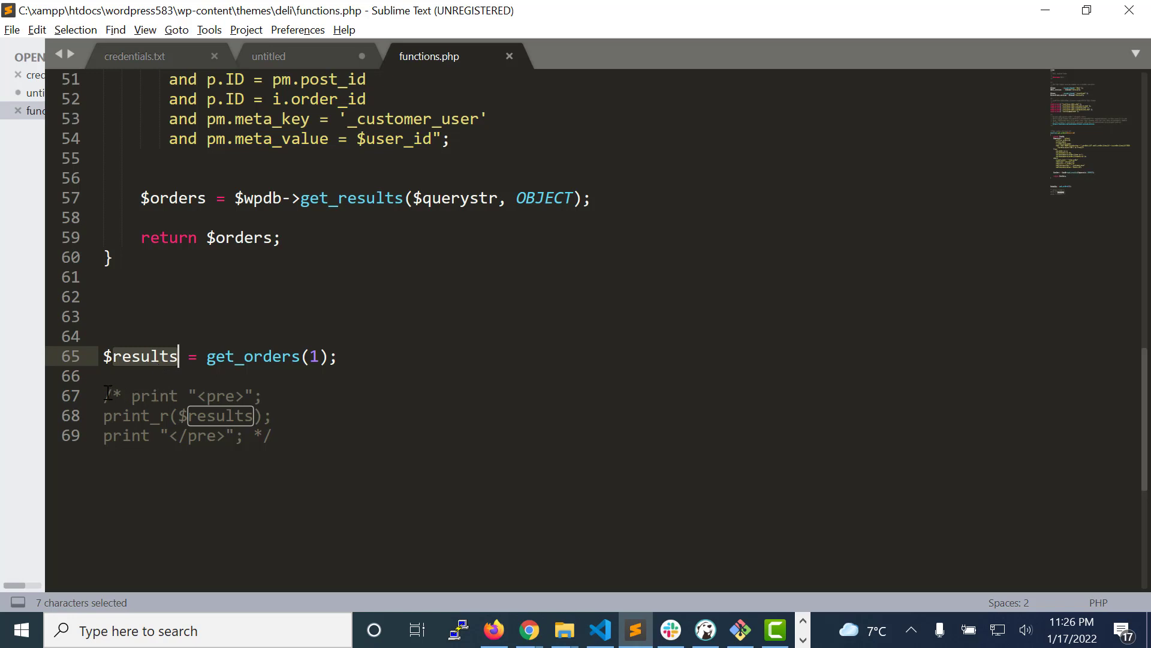
# - Uncomment the print lines 67–69 in functions.php, remove the leading space, save, and return to Chrome
pyautogui.moveTo(106, 394); pyautogui.dragTo(291, 437)
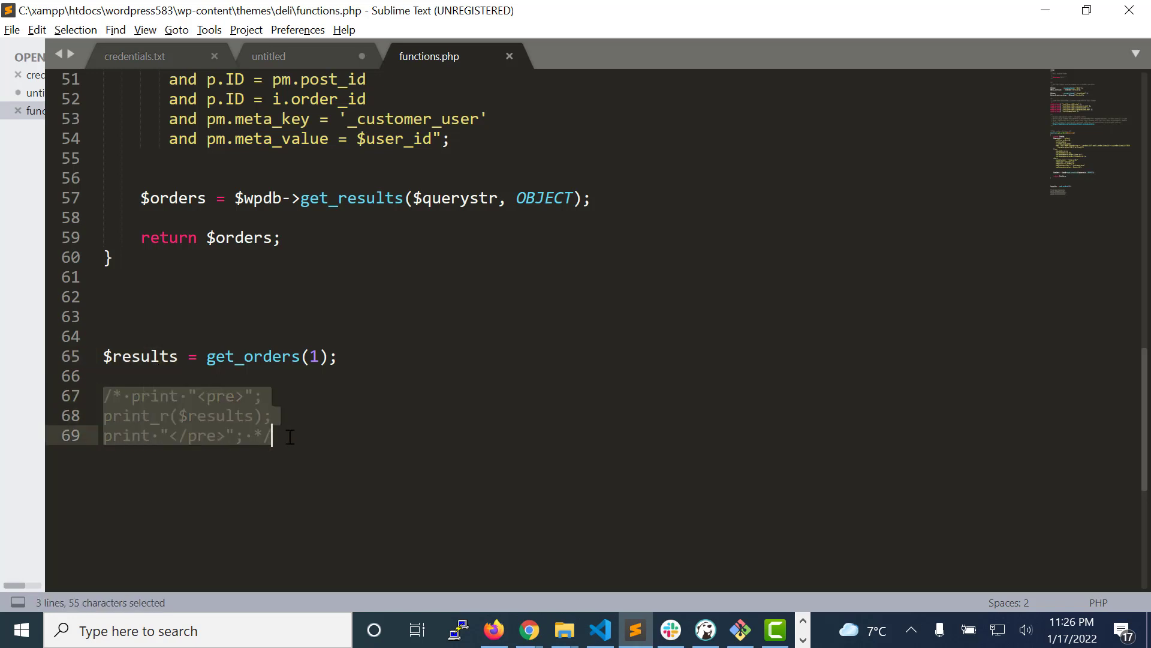
pyautogui.hotkey('ctrl', 'shift', '/')
pyautogui.hotkey('ctrl', 's')
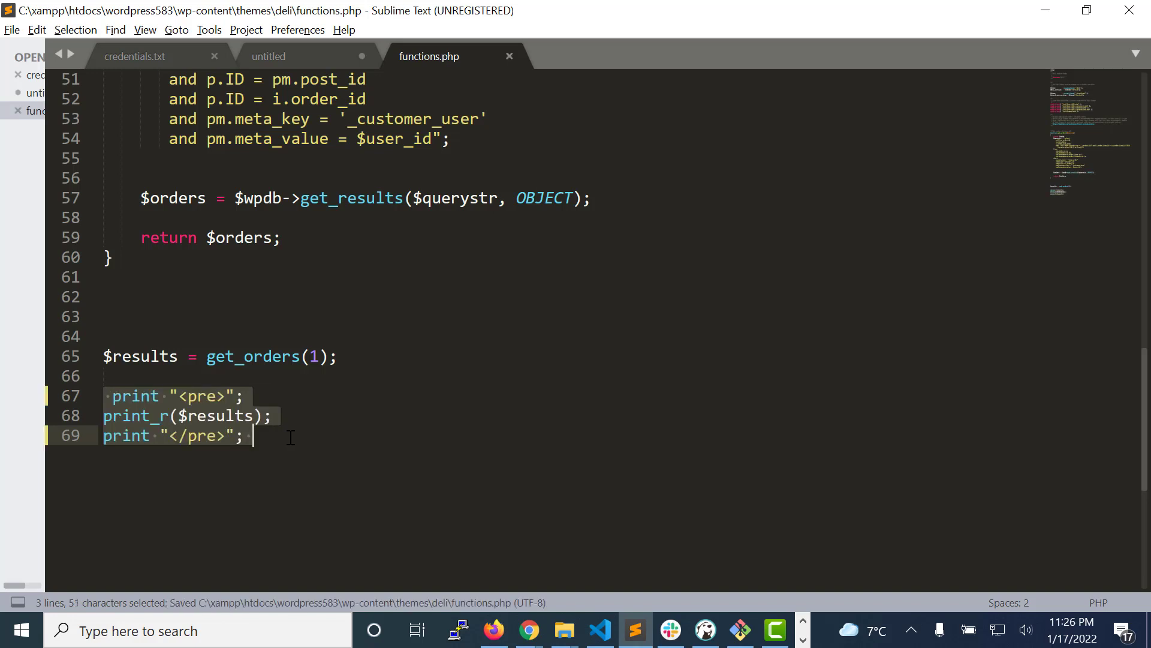
pyautogui.press('Left')
pyautogui.press('Delete')
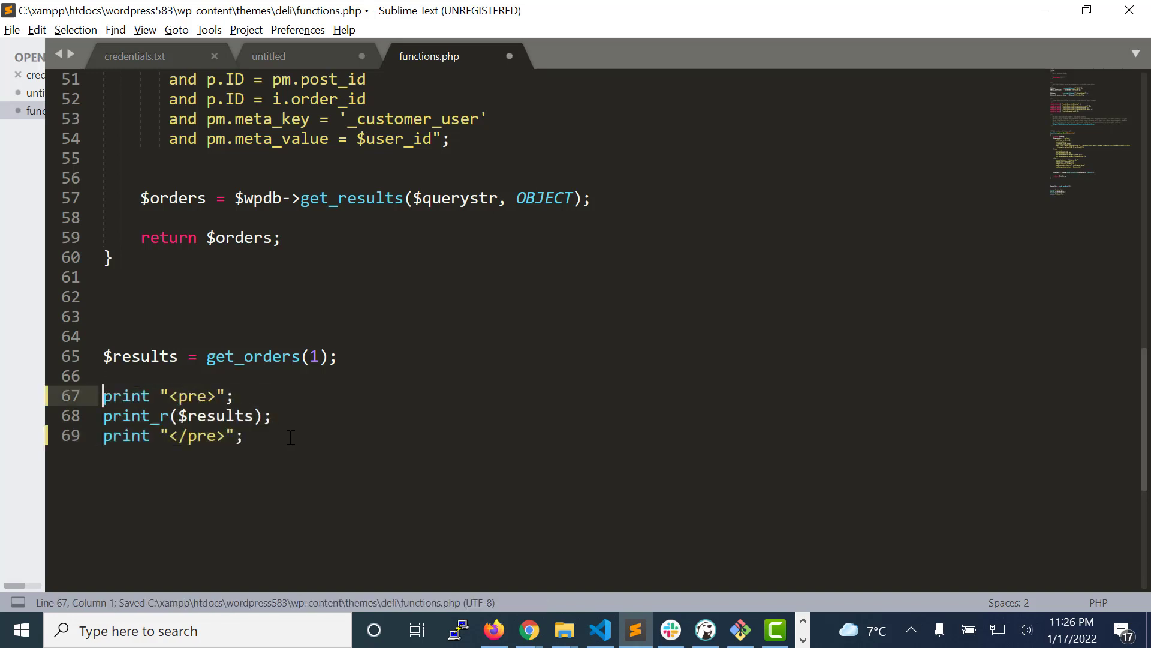
pyautogui.hotkey('ctrl', 's')
pyautogui.hotkey('alt', 'Tab')
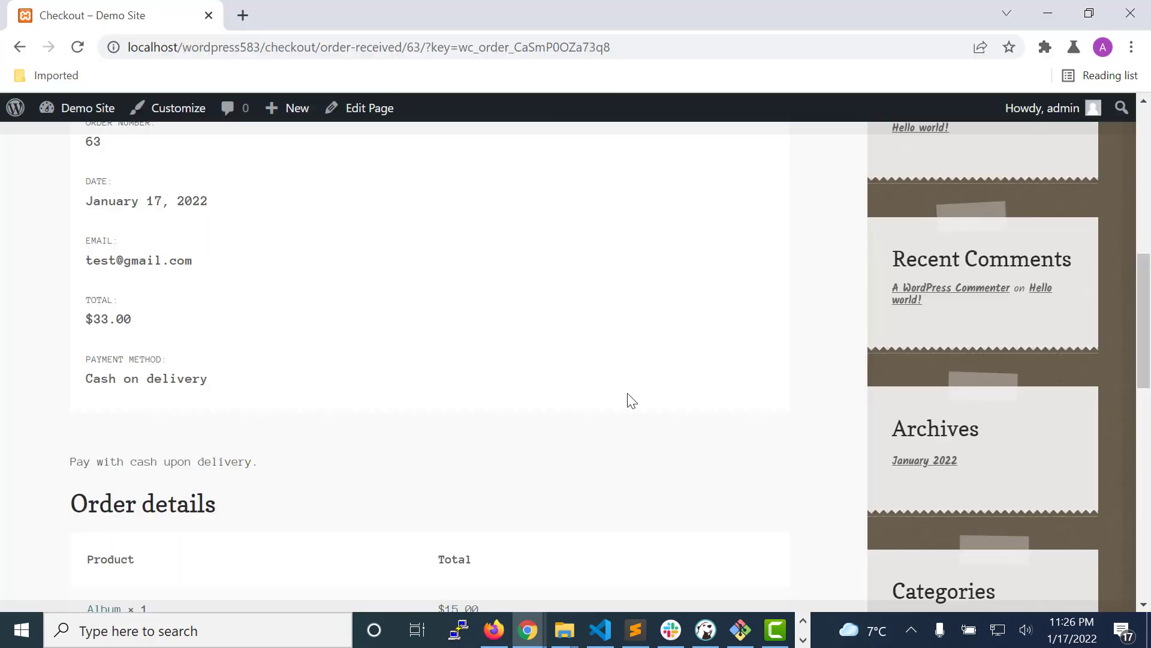
pyautogui.scroll(1, 627, 398)
pyautogui.scroll(5, 600, 395)
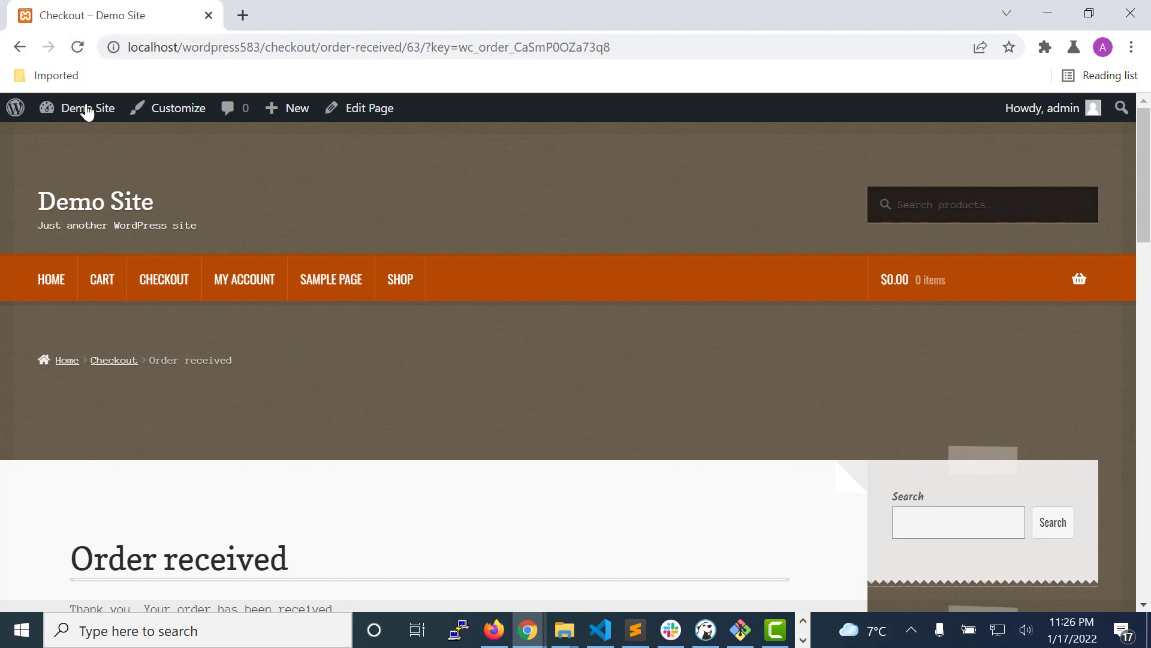
# - Reload order 63's confirmation page and open its view-source tab showing the orders array
pyautogui.click(78, 47)
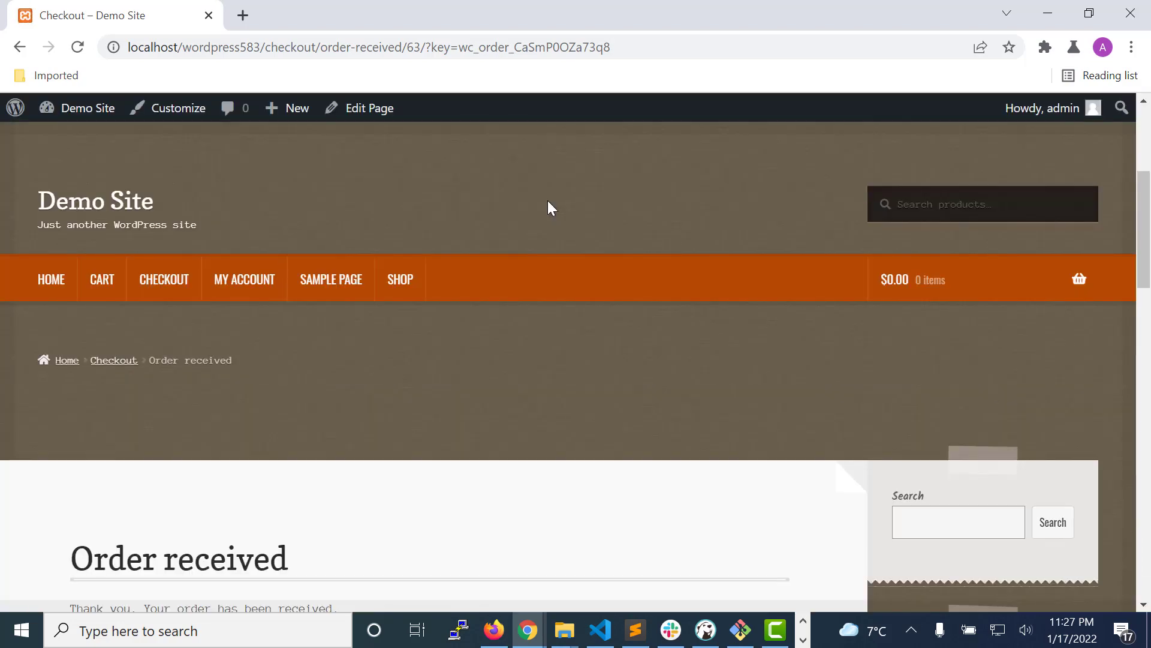
pyautogui.hotkey('ctrl', 'u')
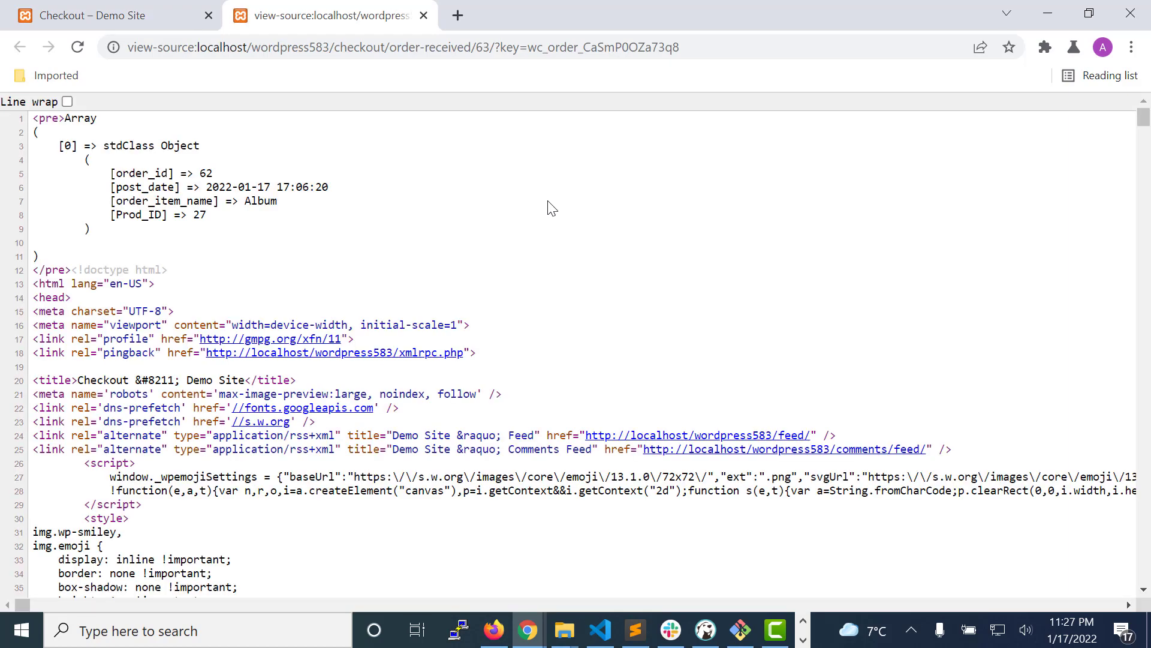
# - Highlight and then deselect the printed array showing order 62, Album, product ID 27
pyautogui.moveTo(66, 118); pyautogui.dragTo(235, 220)
pyautogui.click(234, 220)
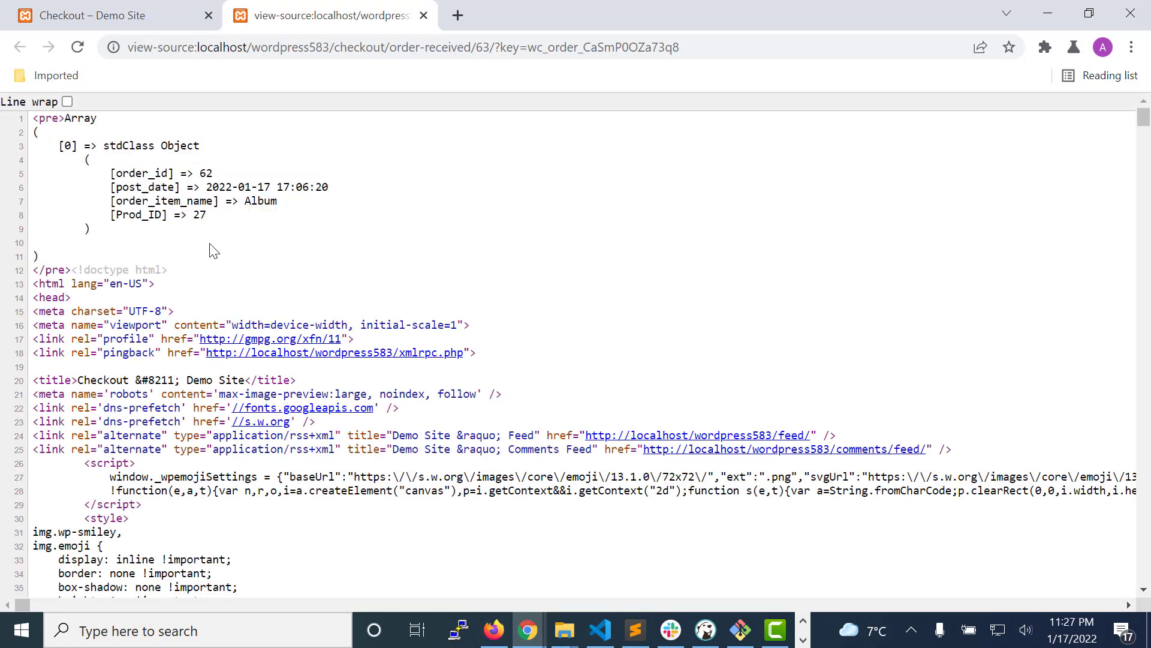